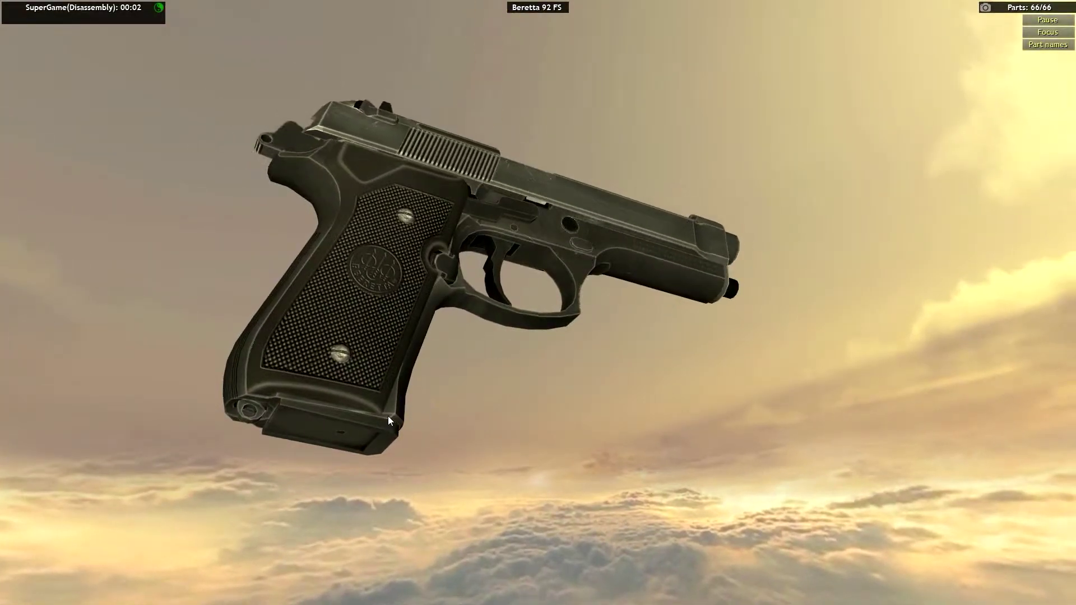
Step: Rack the slide, drop the magazine, and pull the slide off the frame
{"action": "left_click", "coordinate": [387, 416]}
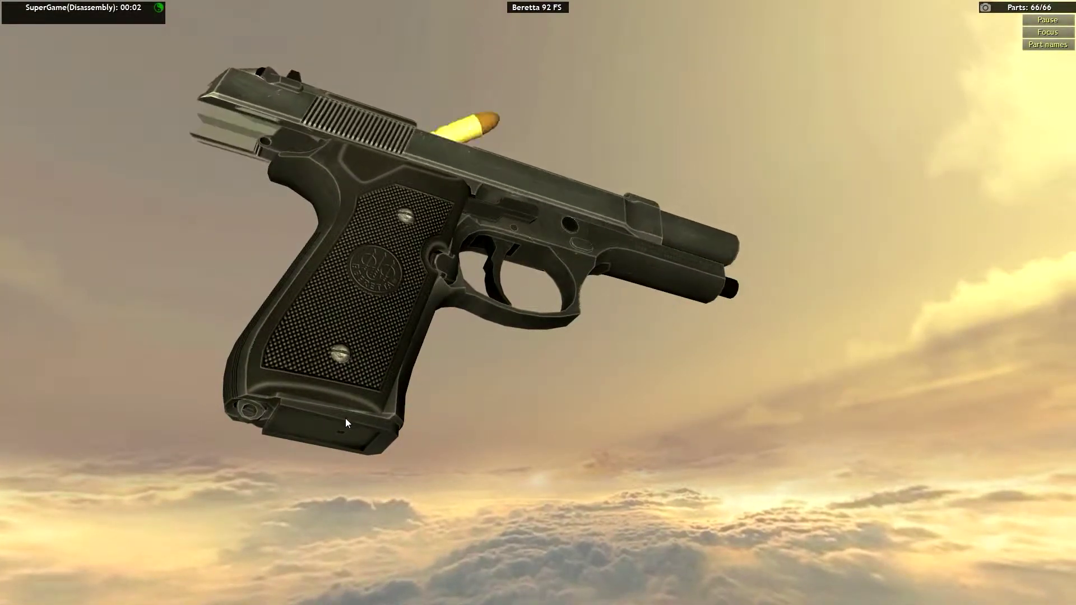
{"action": "left_click", "coordinate": [320, 434]}
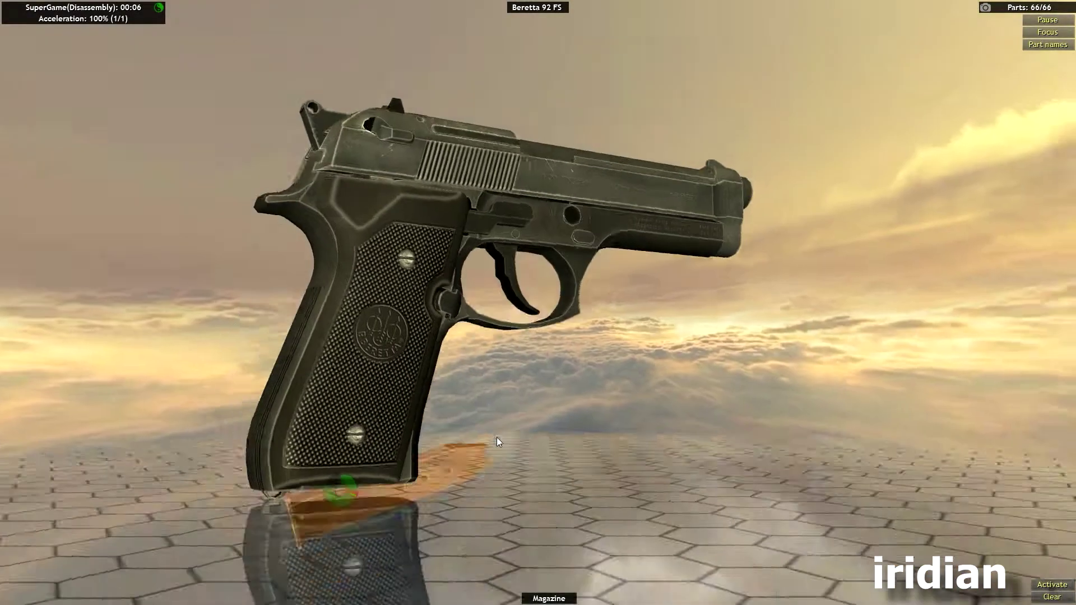
{"action": "left_click_drag", "start_coordinate": [496, 437], "coordinate": [457, 191]}
{"action": "left_click", "coordinate": [458, 191]}
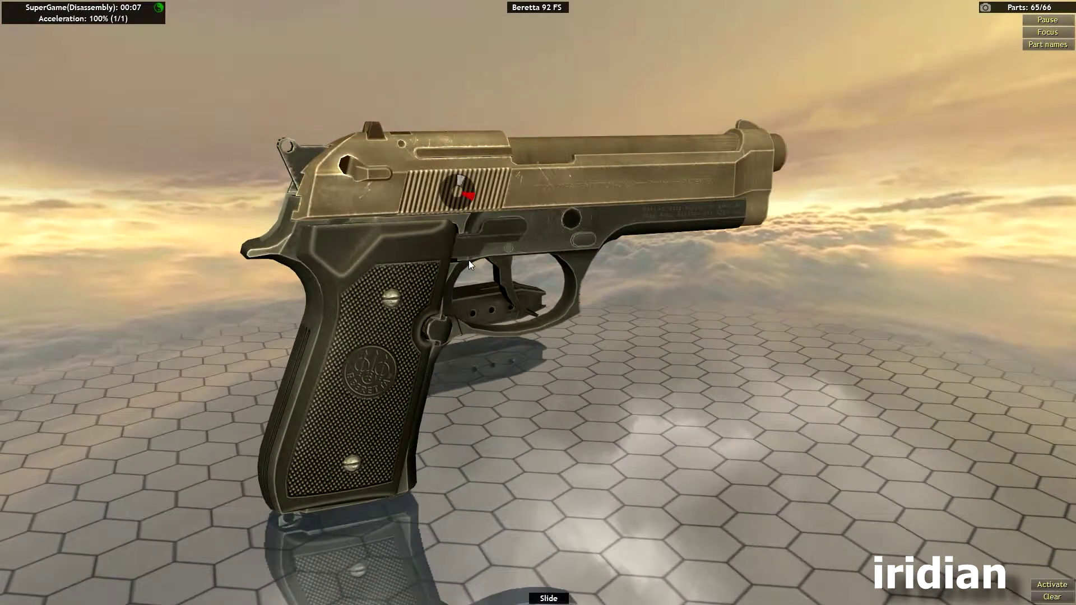
{"action": "left_click", "coordinate": [475, 293]}
{"action": "mouse_move", "coordinate": [454, 367]}
{"action": "left_mouse_down"}
{"action": "mouse_move", "coordinate": [447, 263]}
{"action": "mouse_move", "coordinate": [356, 308]}
{"action": "left_mouse_up"}
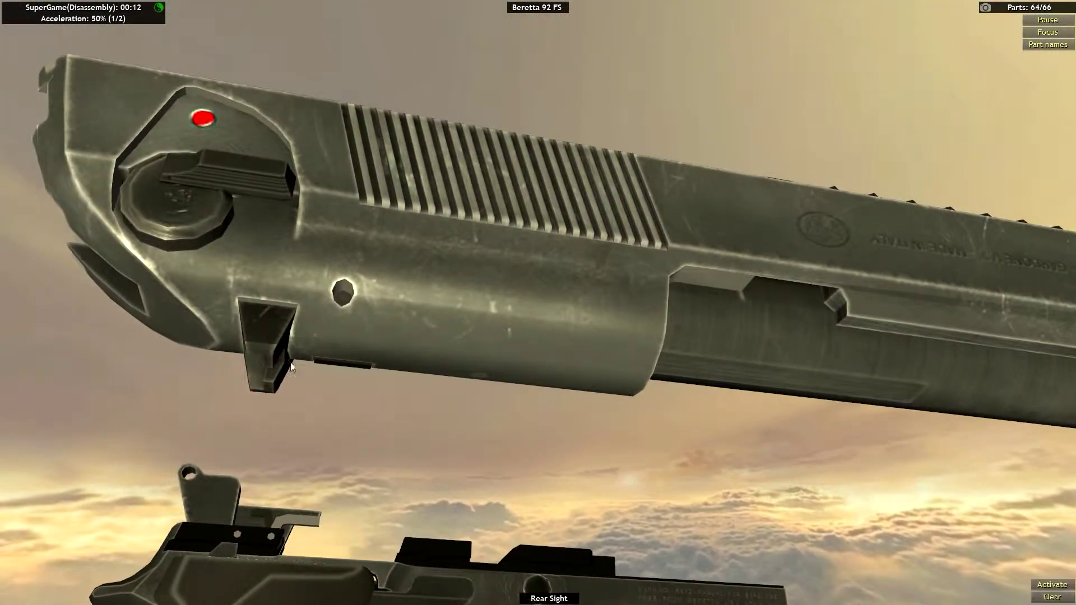
Step: Remove the rear sight block, firing pin catch, extractor, both right grip screws and right grip panel
{"action": "left_click", "coordinate": [291, 362]}
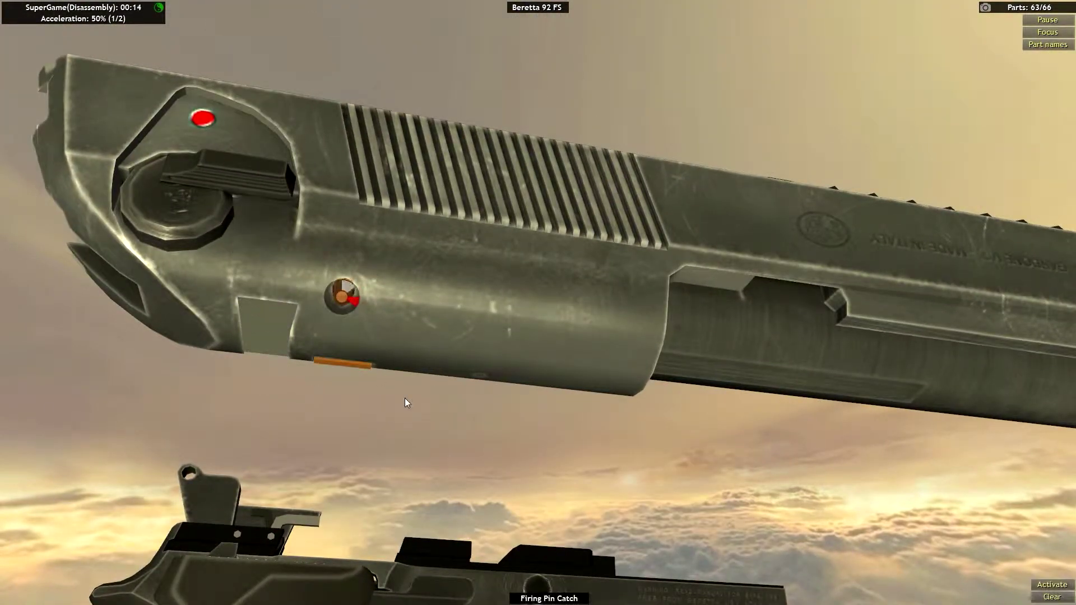
{"action": "left_click", "coordinate": [342, 294]}
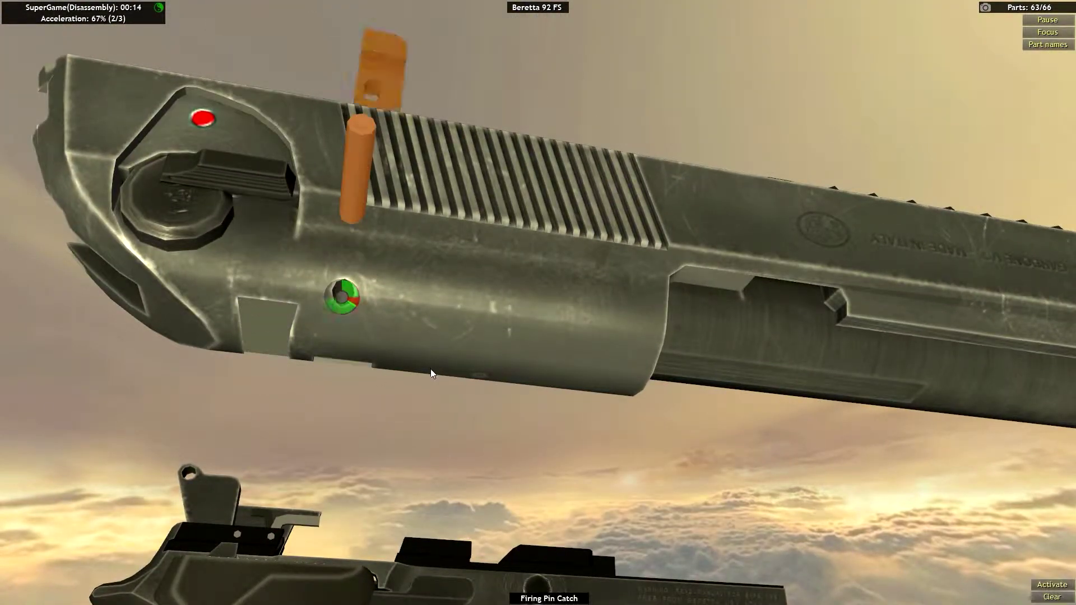
{"action": "left_click", "coordinate": [460, 414]}
{"action": "left_click", "coordinate": [411, 280]}
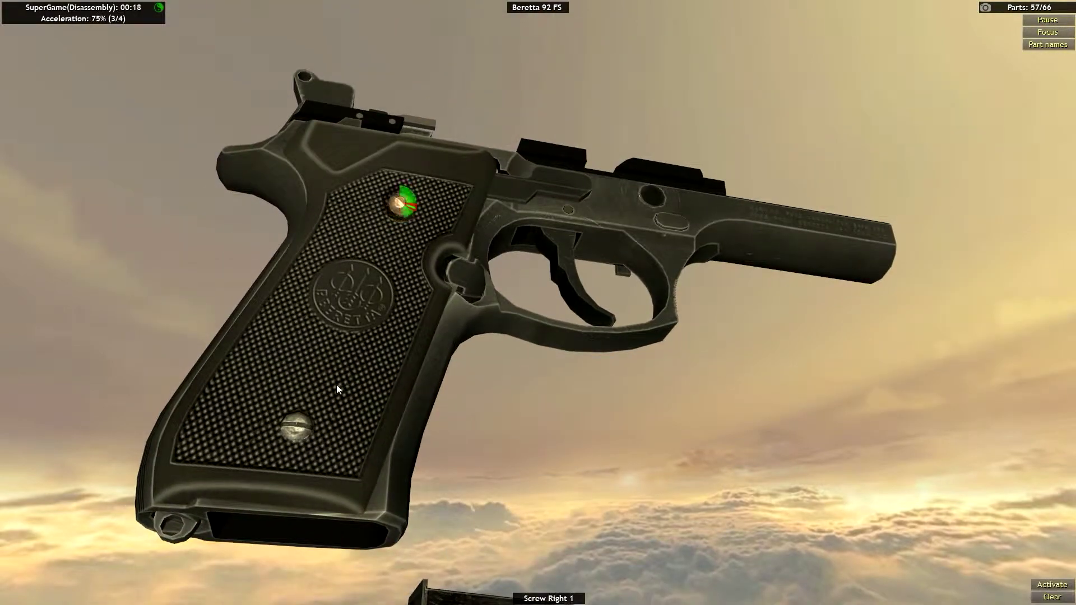
{"action": "left_click", "coordinate": [402, 375]}
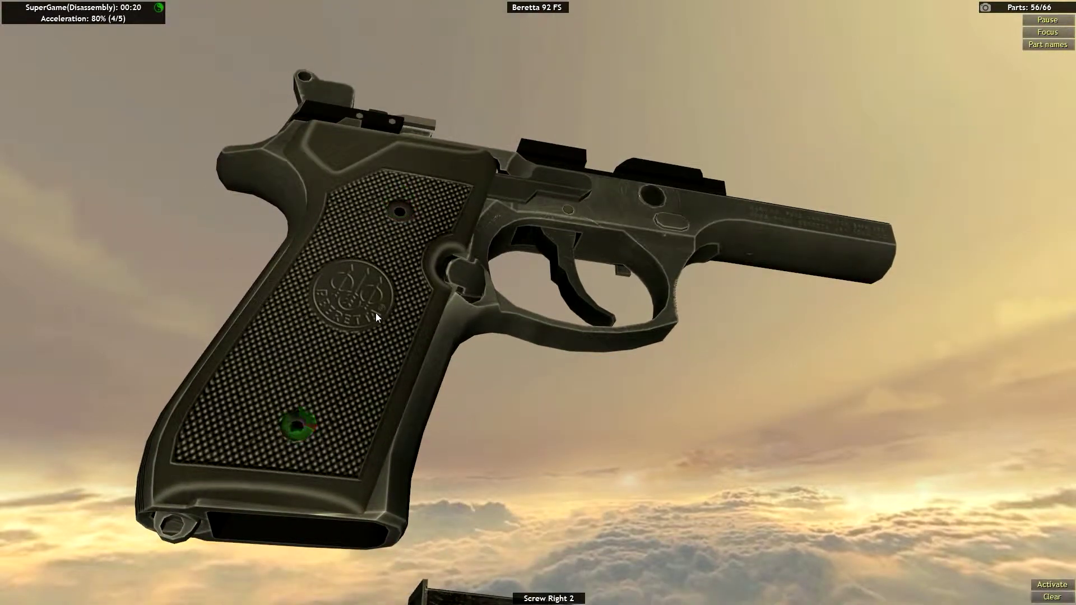
{"action": "mouse_move", "coordinate": [374, 313]}
{"action": "left_mouse_down"}
{"action": "mouse_move", "coordinate": [431, 438]}
{"action": "mouse_move", "coordinate": [389, 521]}
{"action": "mouse_move", "coordinate": [586, 554]}
{"action": "left_mouse_up"}
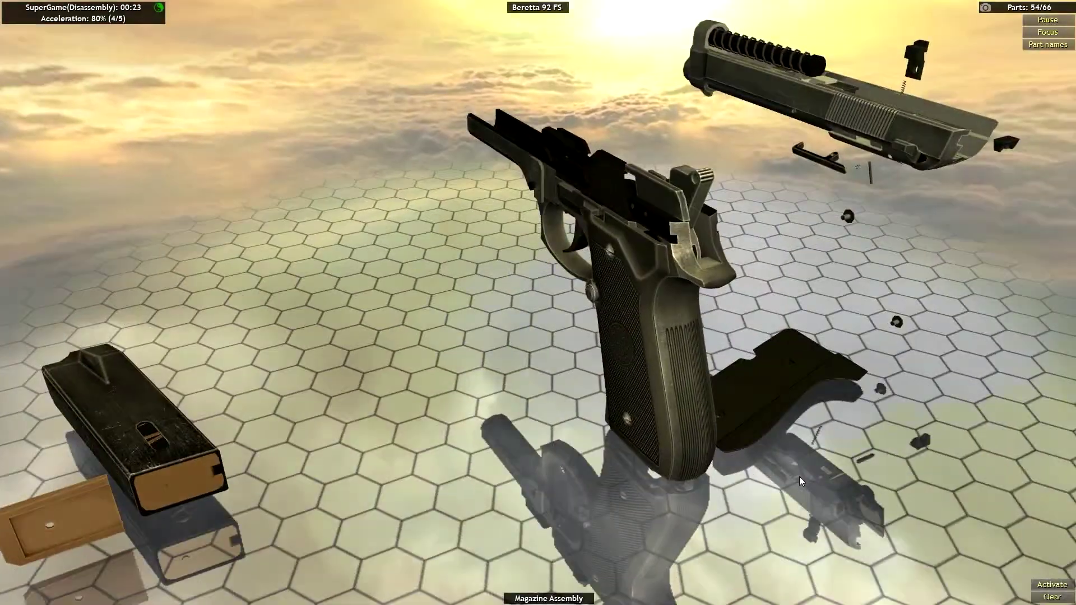
Step: Pull the right safety lever and the recoil spring out of the slide
{"action": "left_click_drag", "start_coordinate": [799, 477], "coordinate": [724, 514]}
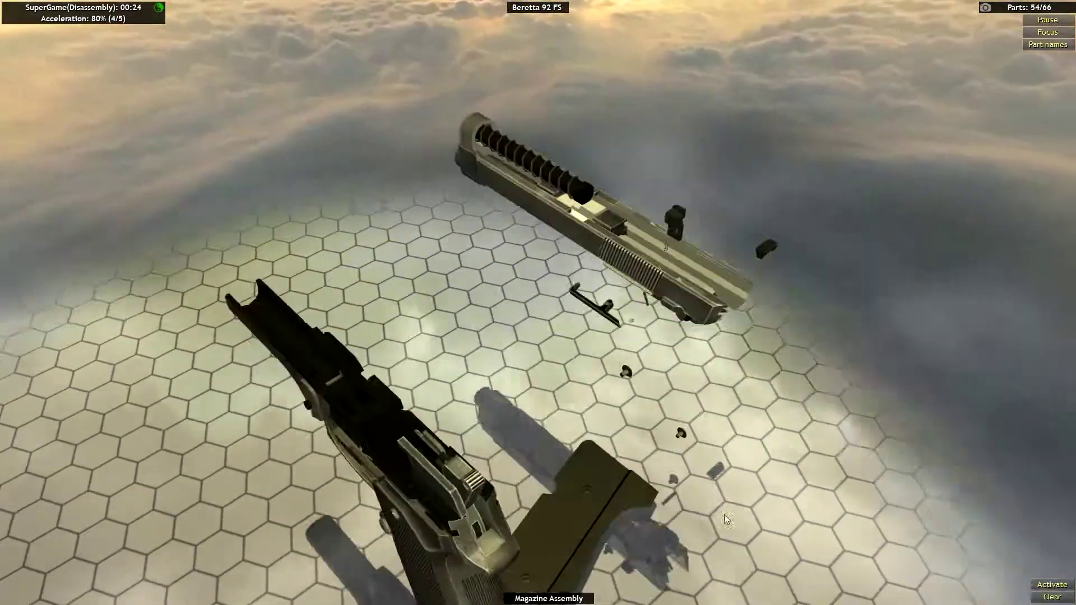
{"action": "scroll", "coordinate": [709, 469], "scroll_direction": "up", "scroll_amount": 4}
{"action": "scroll", "coordinate": [650, 441], "scroll_direction": "up", "scroll_amount": 3}
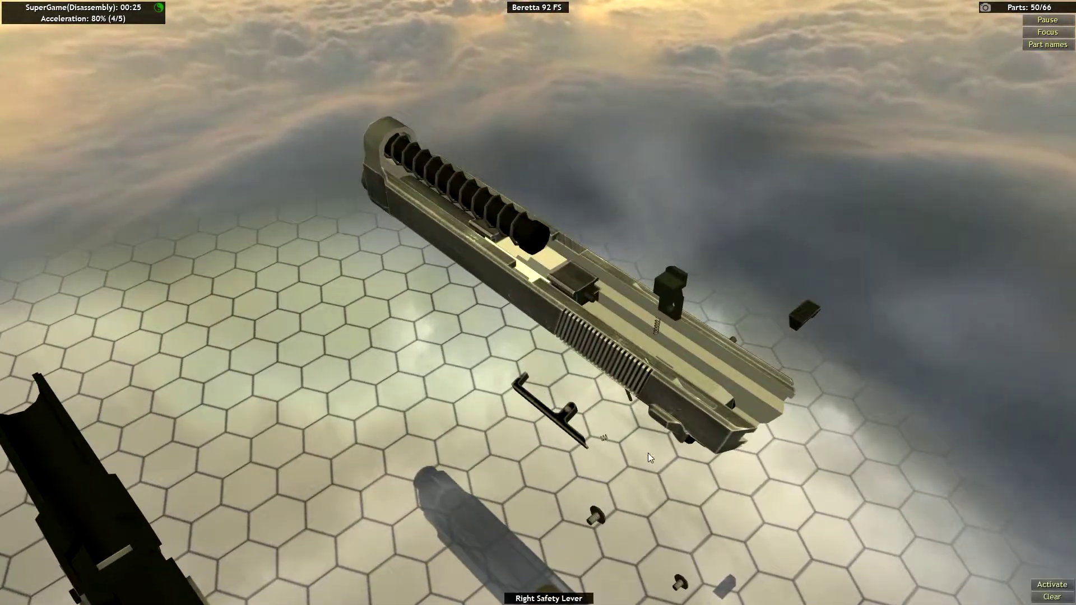
{"action": "left_click", "coordinate": [659, 410]}
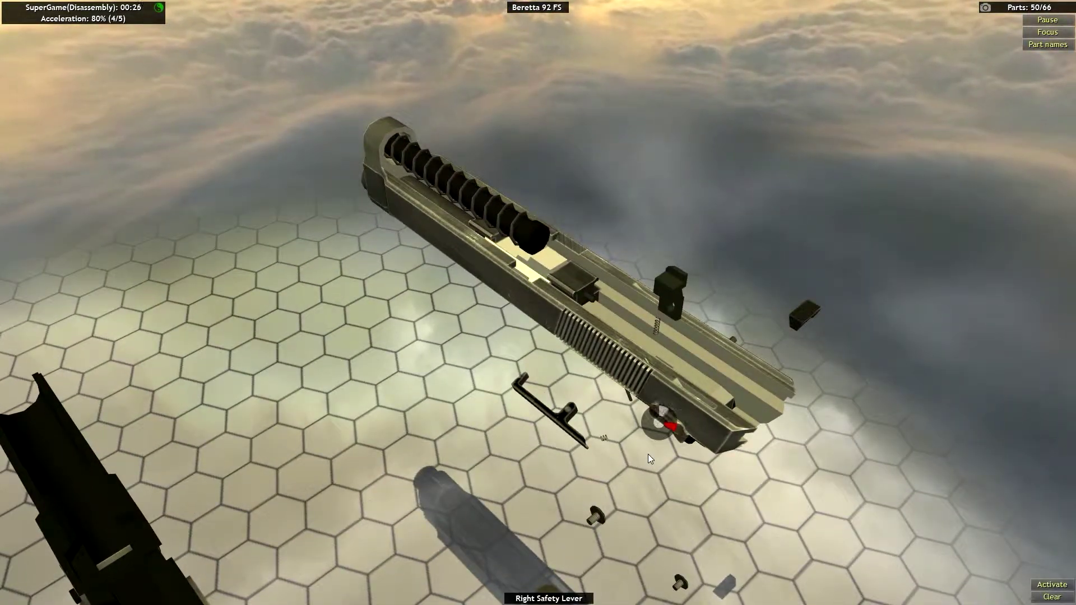
{"action": "left_click_drag", "start_coordinate": [664, 420], "coordinate": [655, 458]}
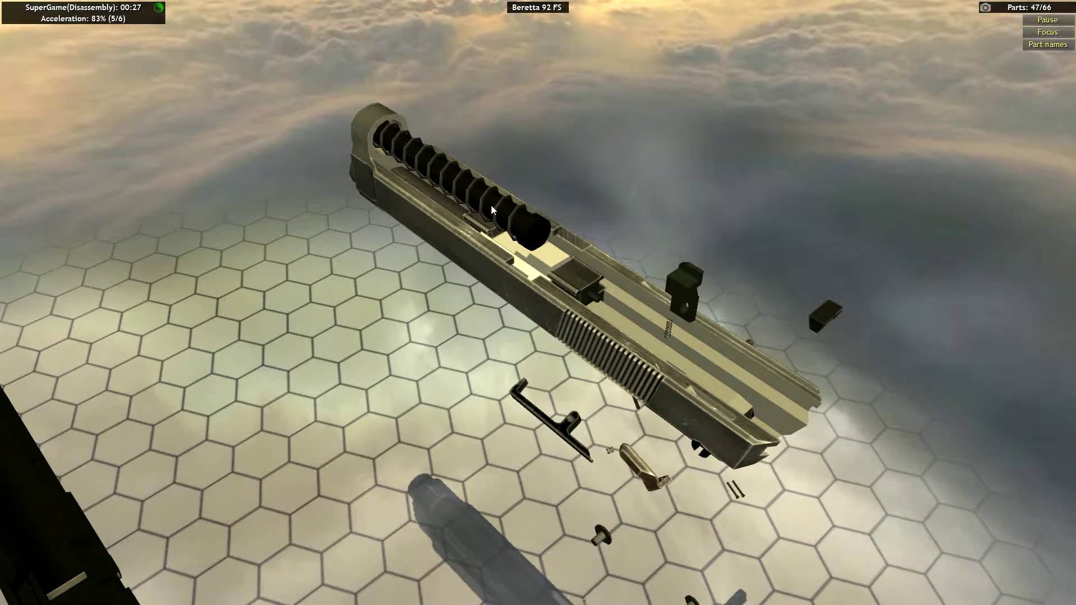
{"action": "left_click", "coordinate": [491, 205]}
{"action": "left_click_drag", "start_coordinate": [491, 250], "coordinate": [426, 4]}
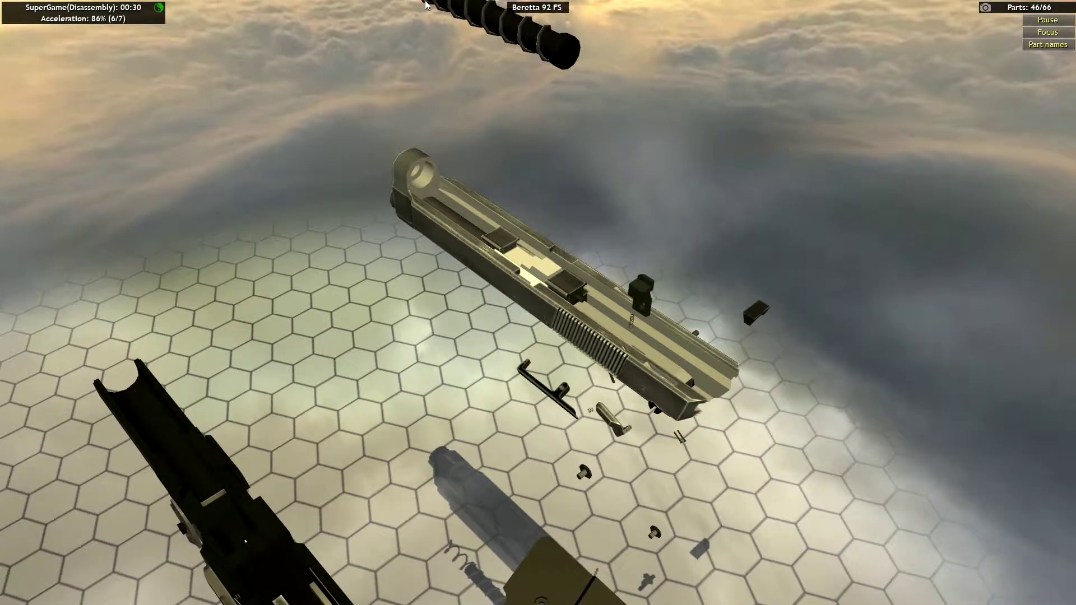
Step: Free the barrel, then remove the locking block, safety plunger and firing pin plunger
{"action": "left_click", "coordinate": [540, 267]}
{"action": "mouse_move", "coordinate": [622, 204]}
{"action": "left_mouse_down"}
{"action": "mouse_move", "coordinate": [554, 293]}
{"action": "mouse_move", "coordinate": [460, 184]}
{"action": "mouse_move", "coordinate": [612, 361]}
{"action": "mouse_move", "coordinate": [569, 471]}
{"action": "left_mouse_up"}
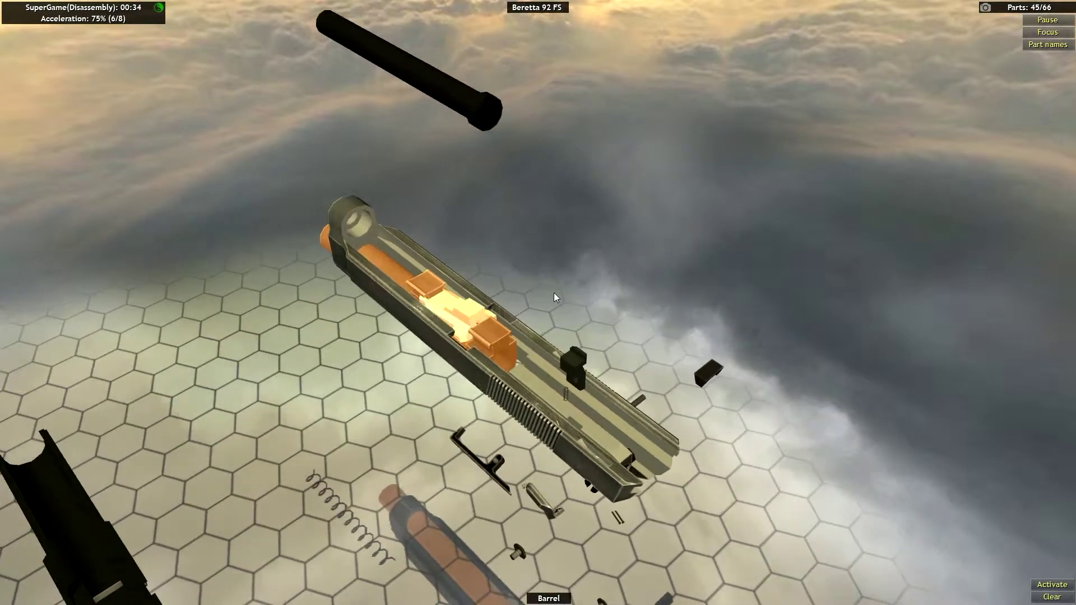
{"action": "left_click", "coordinate": [446, 222]}
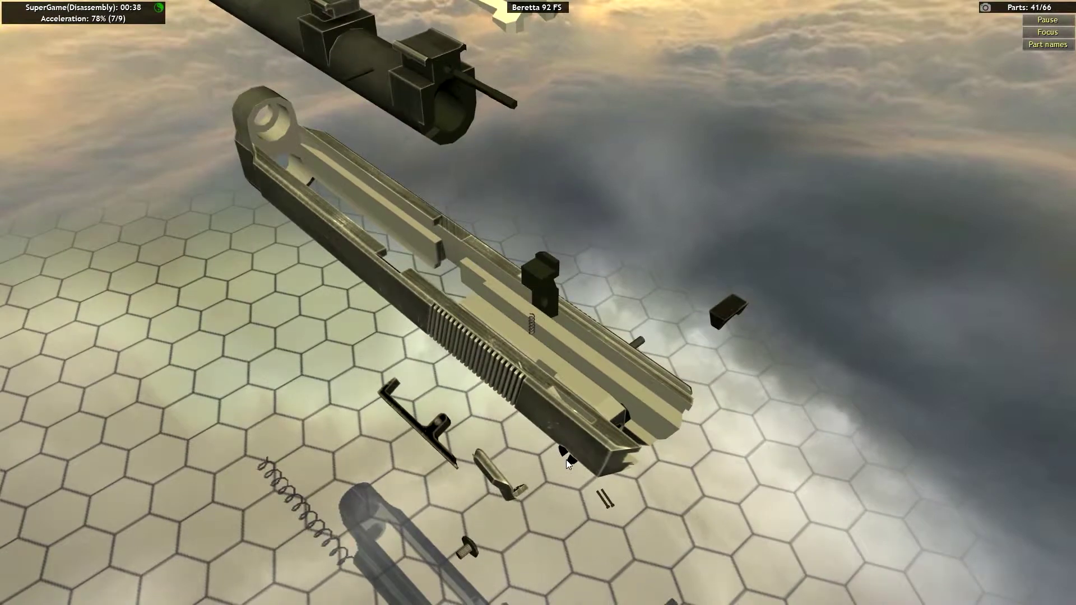
{"action": "left_click", "coordinate": [568, 470]}
{"action": "left_click_drag", "start_coordinate": [689, 375], "coordinate": [847, 472]}
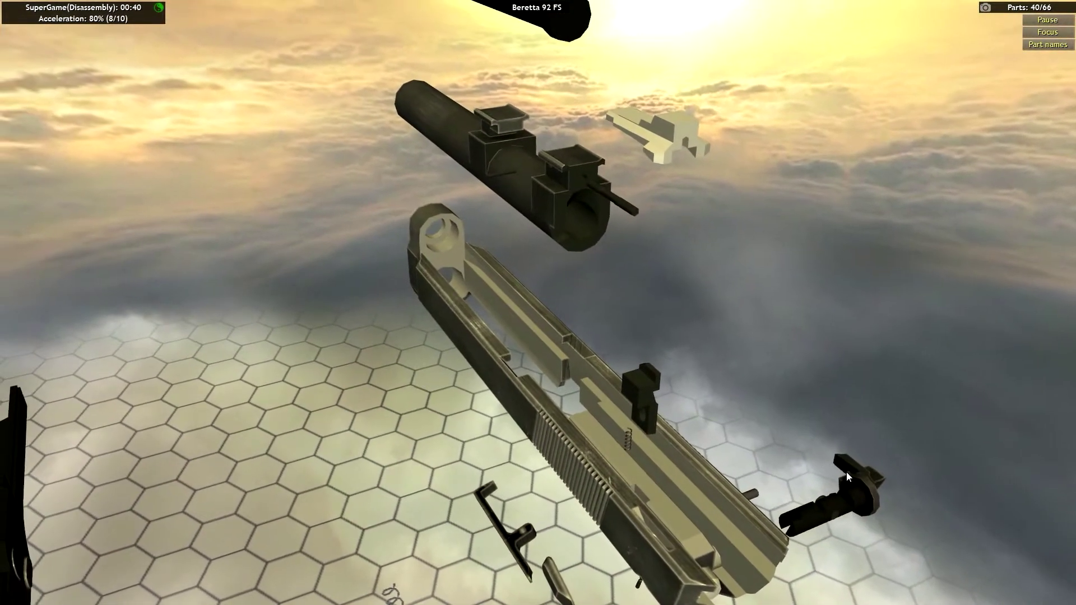
{"action": "left_click", "coordinate": [842, 496]}
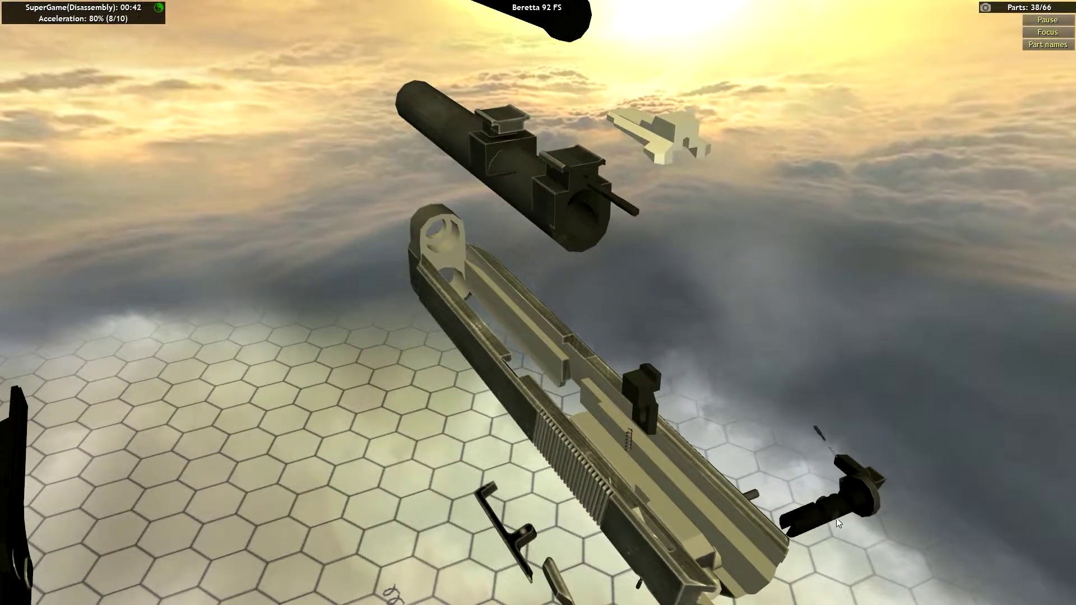
{"action": "left_click", "coordinate": [777, 576]}
{"action": "left_click_drag", "start_coordinate": [777, 576], "coordinate": [593, 457]}
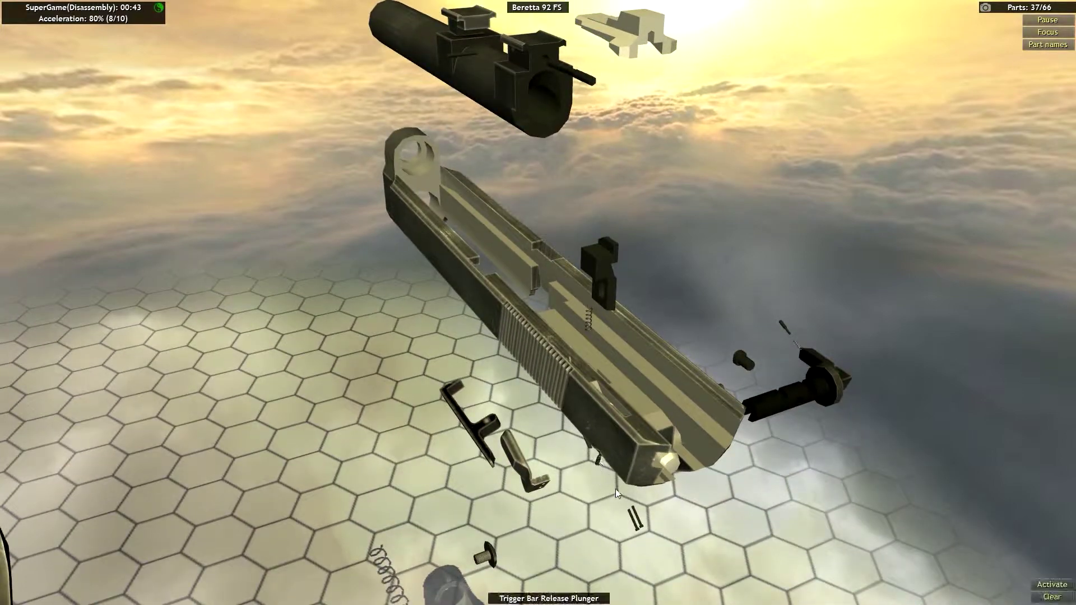
Step: Clear the remaining slide parts, then remove both left grip screws and the left grip panel
{"action": "left_click", "coordinate": [667, 464]}
{"action": "mouse_move", "coordinate": [552, 501]}
{"action": "left_mouse_down"}
{"action": "mouse_move", "coordinate": [381, 431]}
{"action": "mouse_move", "coordinate": [535, 359]}
{"action": "left_mouse_up"}
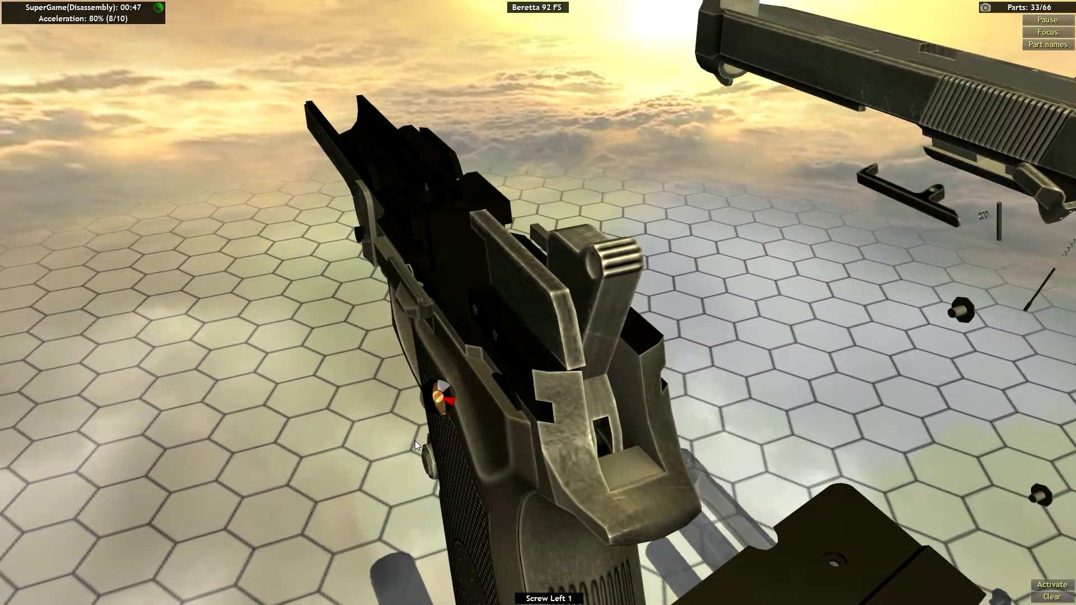
{"action": "left_click", "coordinate": [414, 441]}
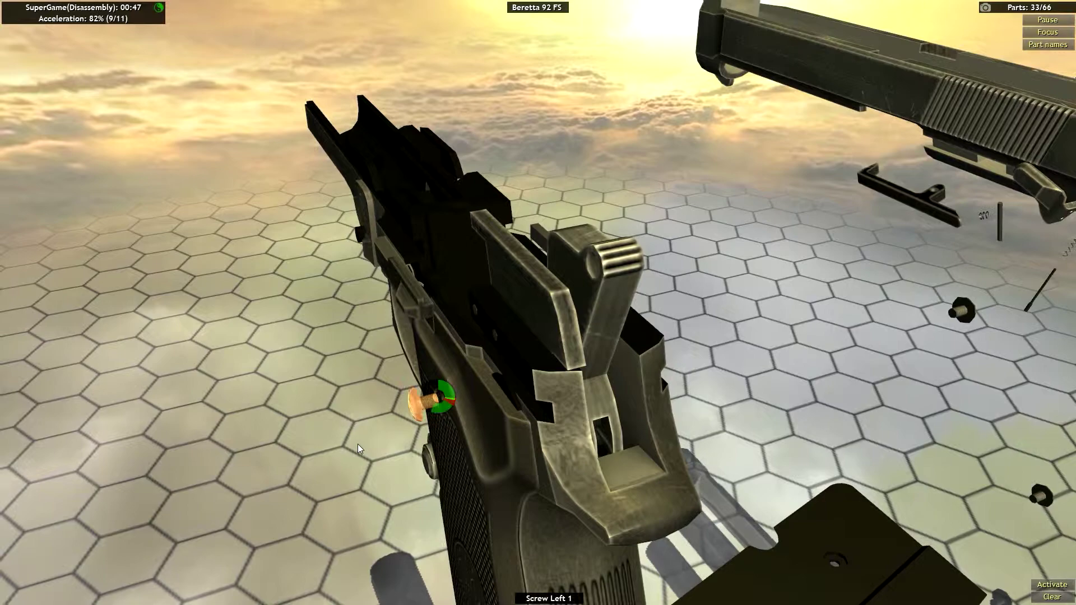
{"action": "left_click_drag", "start_coordinate": [357, 443], "coordinate": [755, 323]}
{"action": "left_click_drag", "start_coordinate": [769, 470], "coordinate": [659, 507]}
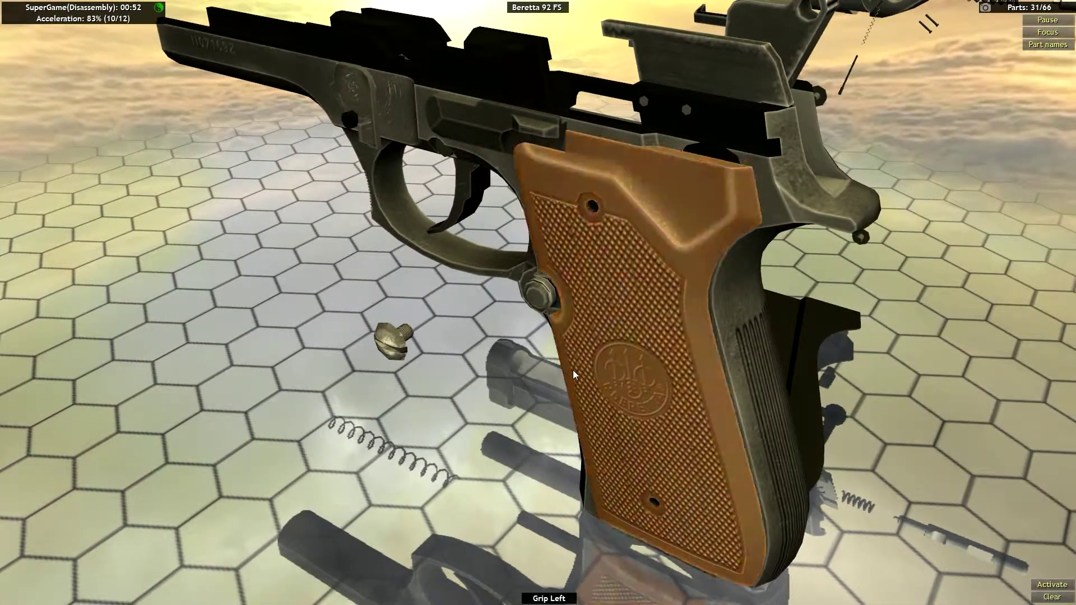
{"action": "left_click", "coordinate": [616, 358]}
Step: Pull out the magazine release button and remove the disassembling latch
{"action": "left_click_drag", "start_coordinate": [547, 286], "coordinate": [430, 361]}
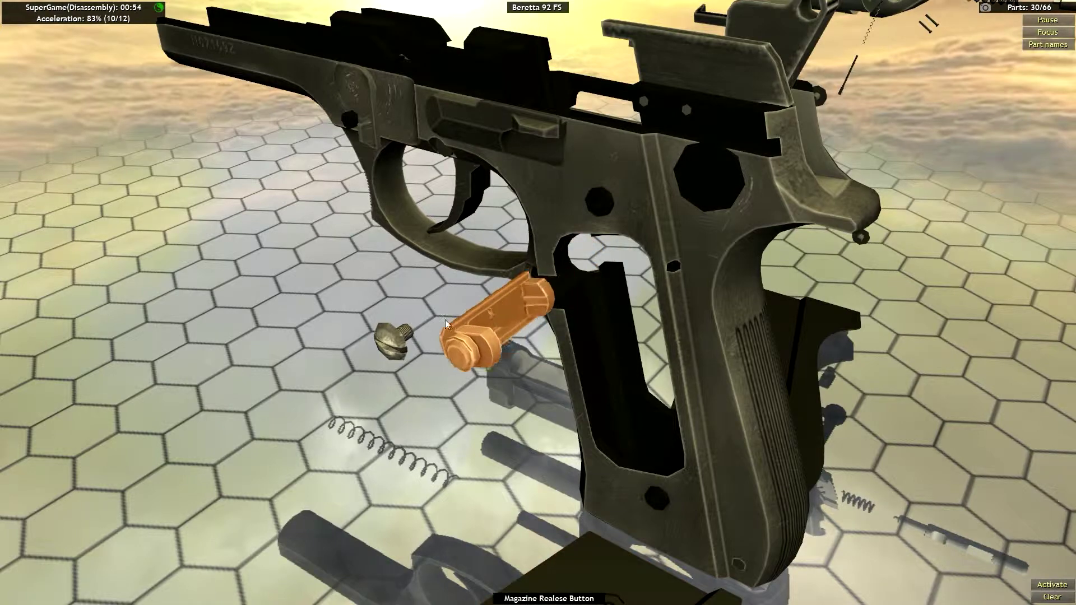
{"action": "mouse_move", "coordinate": [415, 256]}
{"action": "left_mouse_down"}
{"action": "mouse_move", "coordinate": [554, 285]}
{"action": "mouse_move", "coordinate": [418, 252]}
{"action": "left_mouse_up"}
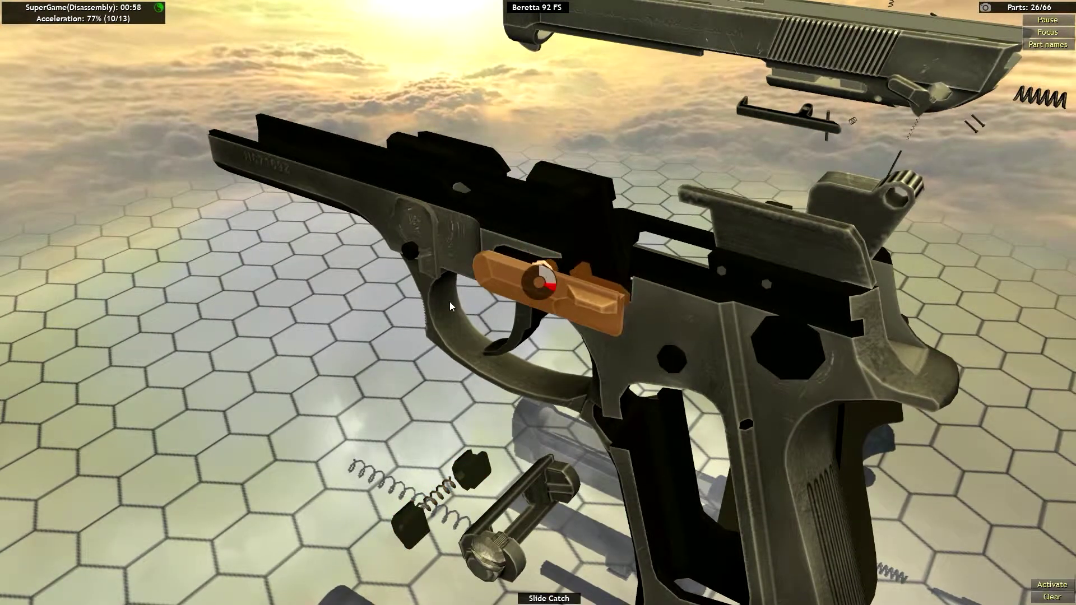
{"action": "left_click", "coordinate": [415, 260]}
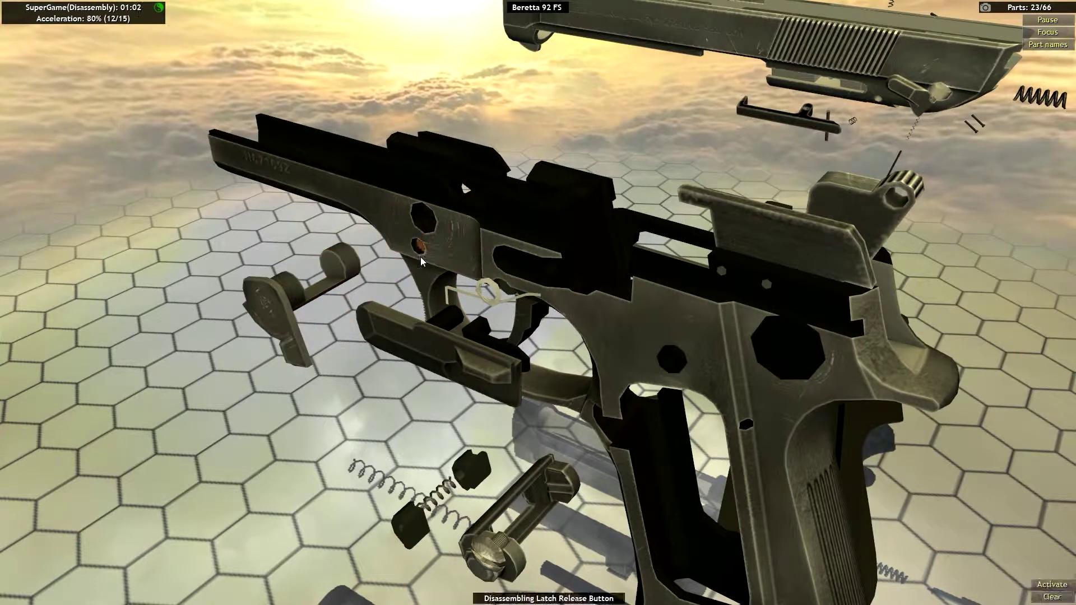
Step: Remove the trigger spring, trigger bar, trigger and mainspring assembly from the frame
{"action": "left_click", "coordinate": [475, 277]}
{"action": "left_click_drag", "start_coordinate": [476, 277], "coordinate": [545, 191]}
{"action": "scroll", "coordinate": [545, 192], "scroll_direction": "up", "scroll_amount": 5}
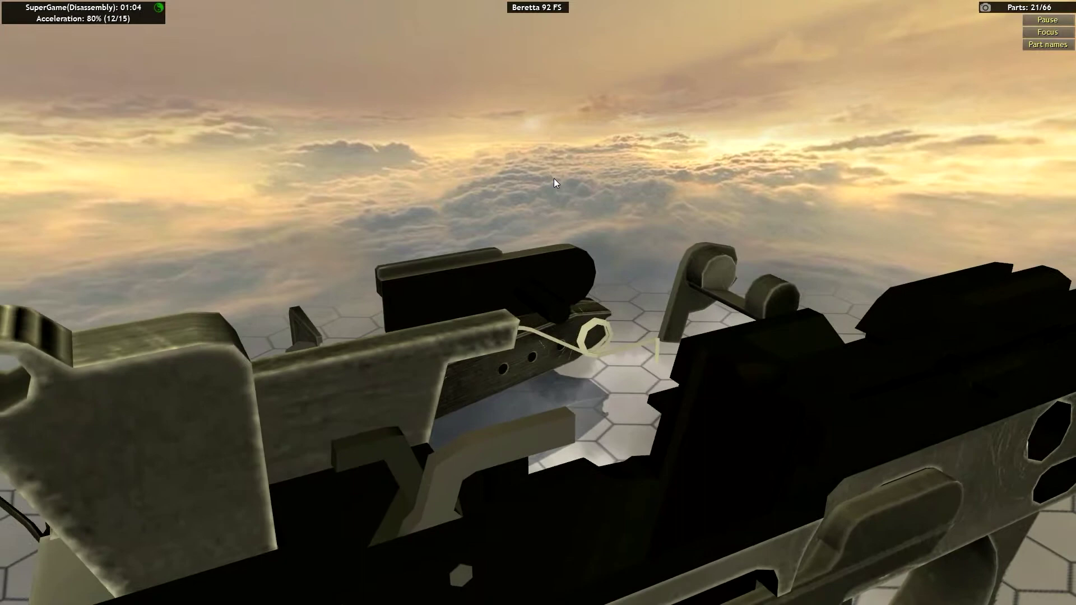
{"action": "left_click", "coordinate": [878, 485]}
{"action": "mouse_move", "coordinate": [863, 498]}
{"action": "left_mouse_down"}
{"action": "mouse_move", "coordinate": [717, 486]}
{"action": "mouse_move", "coordinate": [565, 395]}
{"action": "left_mouse_up"}
{"action": "scroll", "coordinate": [717, 487], "scroll_direction": "down", "scroll_amount": 5}
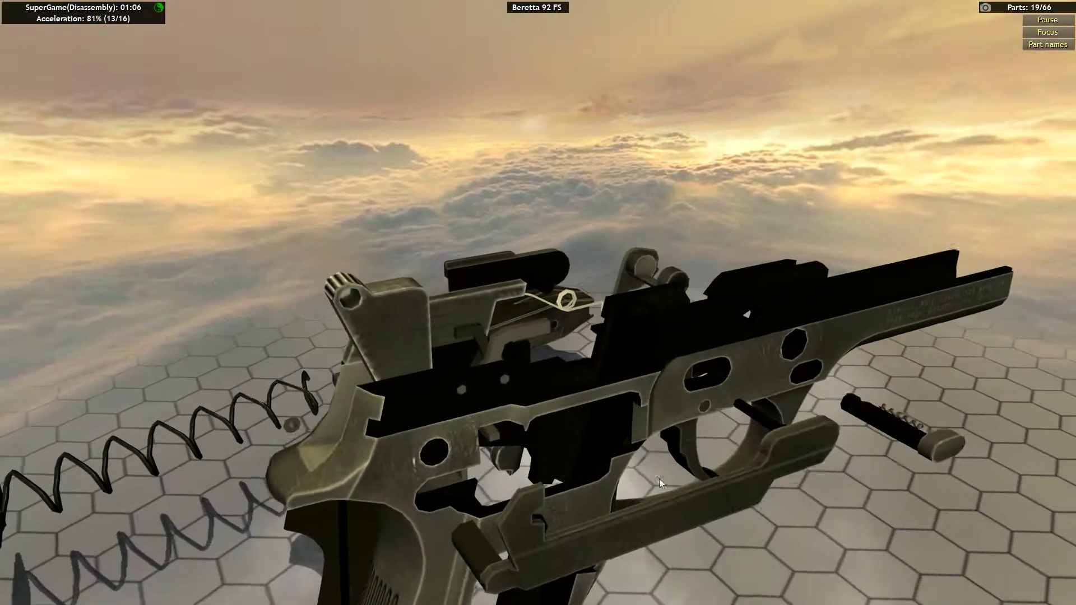
{"action": "scroll", "coordinate": [565, 394], "scroll_direction": "up", "scroll_amount": 5}
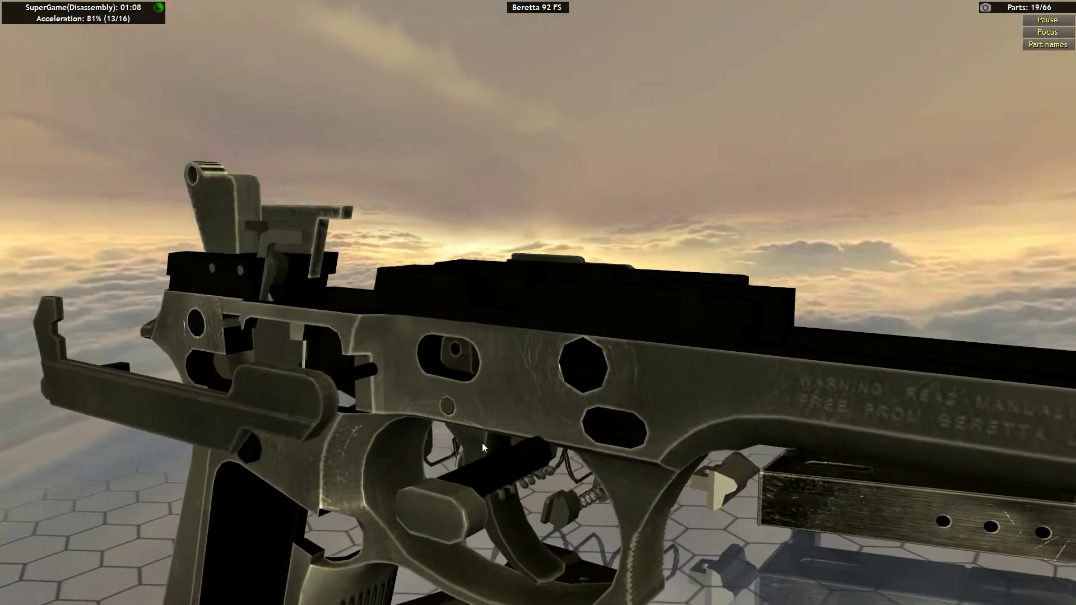
{"action": "left_click", "coordinate": [480, 424]}
{"action": "scroll", "coordinate": [367, 423], "scroll_direction": "down", "scroll_amount": 5}
{"action": "mouse_move", "coordinate": [462, 346]}
{"action": "left_mouse_down"}
{"action": "mouse_move", "coordinate": [367, 422]}
{"action": "mouse_move", "coordinate": [534, 396]}
{"action": "mouse_move", "coordinate": [632, 262]}
{"action": "mouse_move", "coordinate": [585, 294]}
{"action": "mouse_move", "coordinate": [643, 289]}
{"action": "mouse_move", "coordinate": [576, 593]}
{"action": "left_mouse_up"}
{"action": "left_click", "coordinate": [568, 577]}
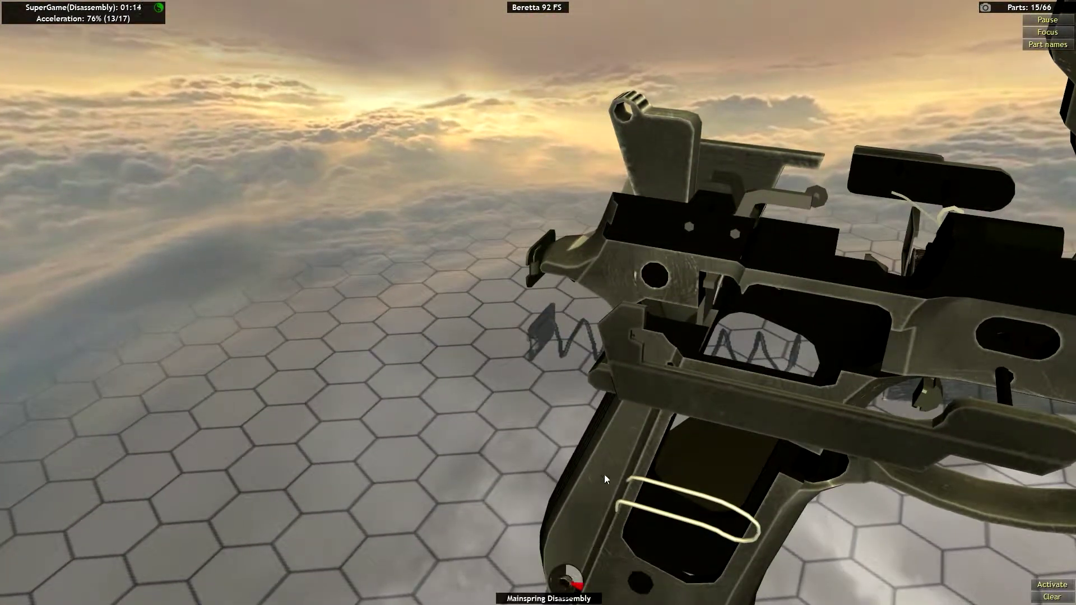
{"action": "mouse_move", "coordinate": [604, 474]}
{"action": "left_mouse_down"}
{"action": "mouse_move", "coordinate": [441, 393]}
{"action": "mouse_move", "coordinate": [558, 228]}
{"action": "mouse_move", "coordinate": [558, 296]}
{"action": "mouse_move", "coordinate": [520, 339]}
{"action": "mouse_move", "coordinate": [497, 348]}
{"action": "mouse_move", "coordinate": [517, 302]}
{"action": "left_mouse_up"}
Step: Remove the hammer pin, hammer, spring guide, sear, ejector, pins and final parts, reaching 0/66
{"action": "left_click", "coordinate": [451, 375]}
{"action": "left_click", "coordinate": [558, 295]}
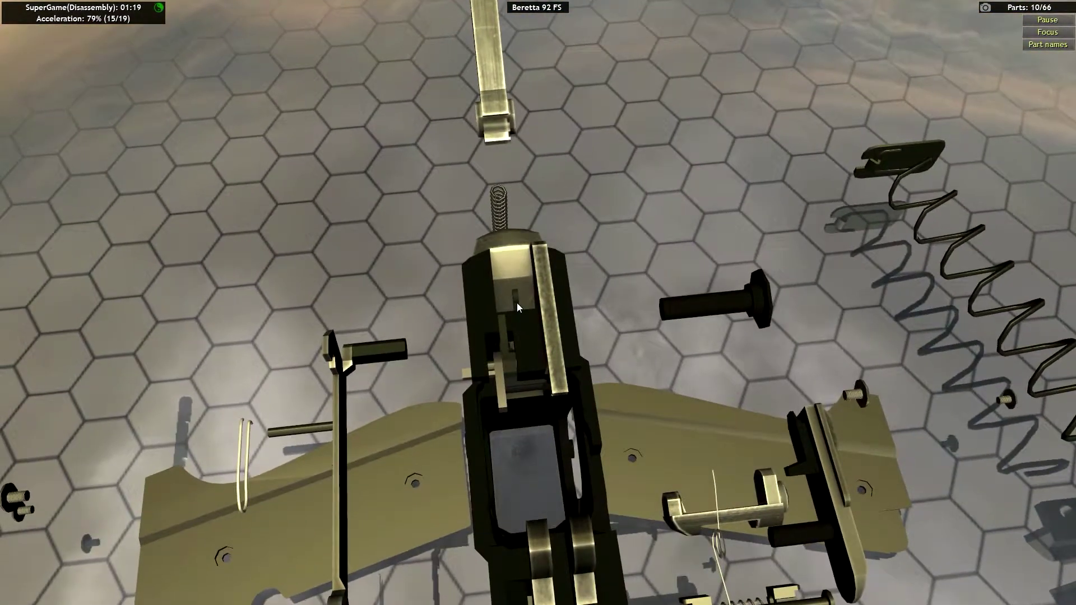
{"action": "left_click", "coordinate": [519, 360]}
{"action": "left_click_drag", "start_coordinate": [478, 397], "coordinate": [517, 467]}
{"action": "left_click", "coordinate": [517, 467]}
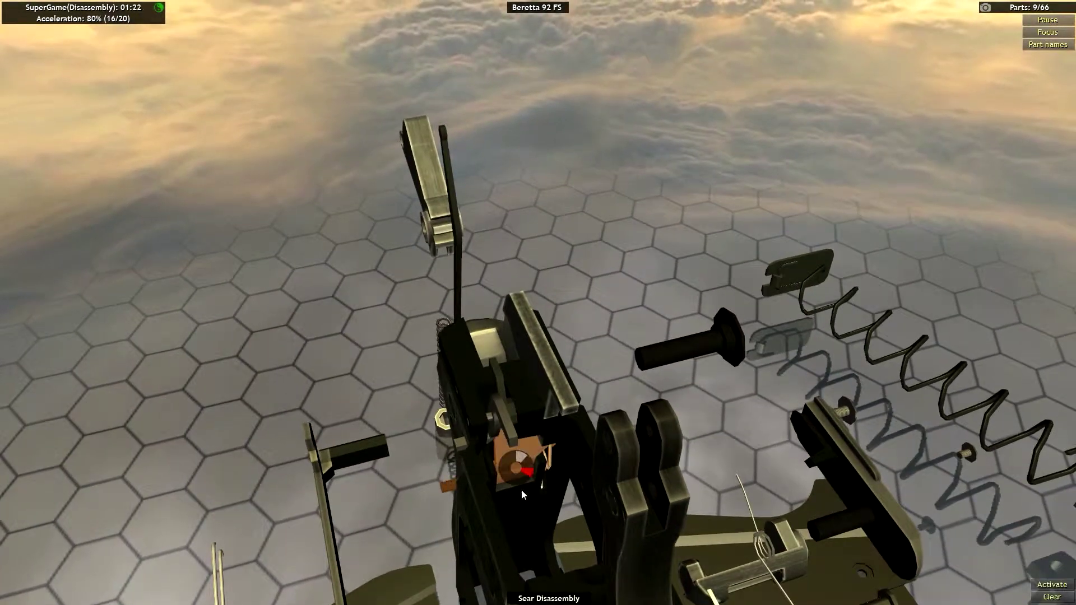
{"action": "left_click", "coordinate": [530, 420]}
{"action": "left_click", "coordinate": [536, 373]}
{"action": "left_click", "coordinate": [525, 428]}
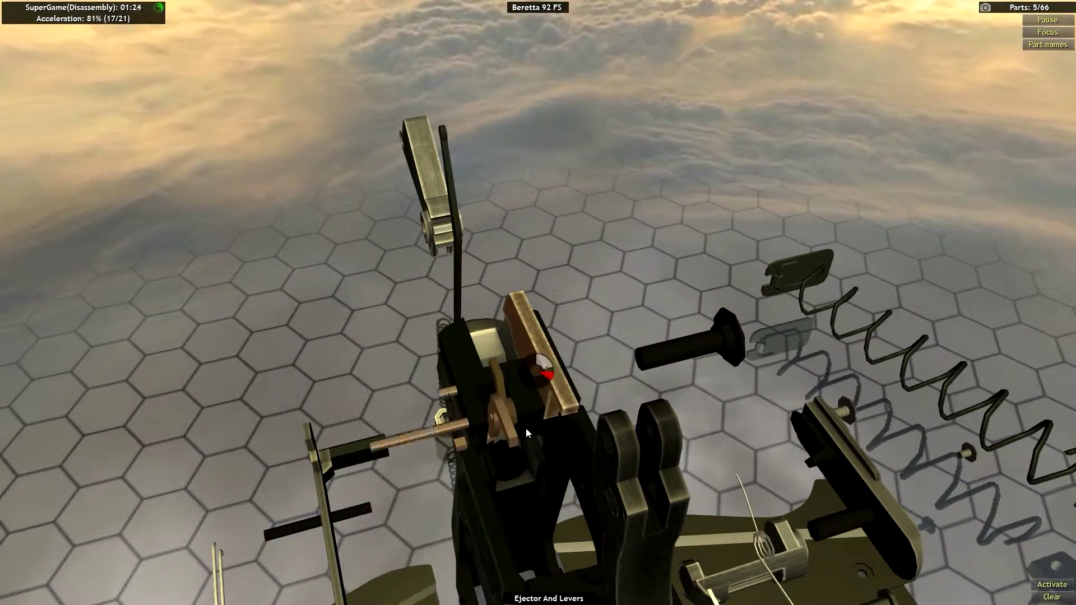
{"action": "left_click_drag", "start_coordinate": [471, 442], "coordinate": [455, 447]}
{"action": "left_click", "coordinate": [454, 447]}
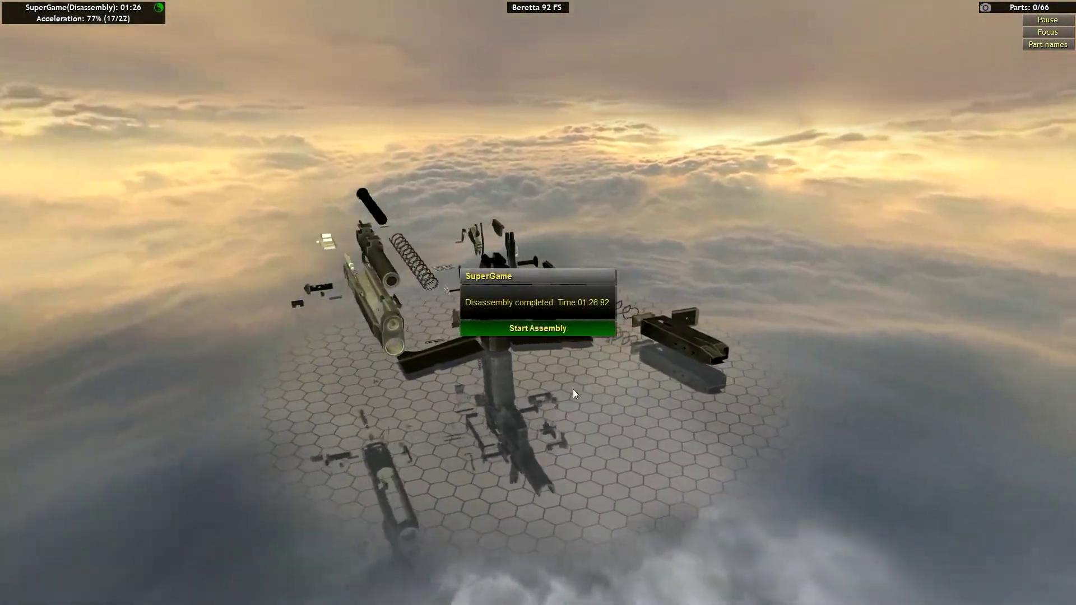
Step: Start assembly and fit the first parts, hammer spring guide, sear group and magazine release button
{"action": "left_click", "coordinate": [559, 327]}
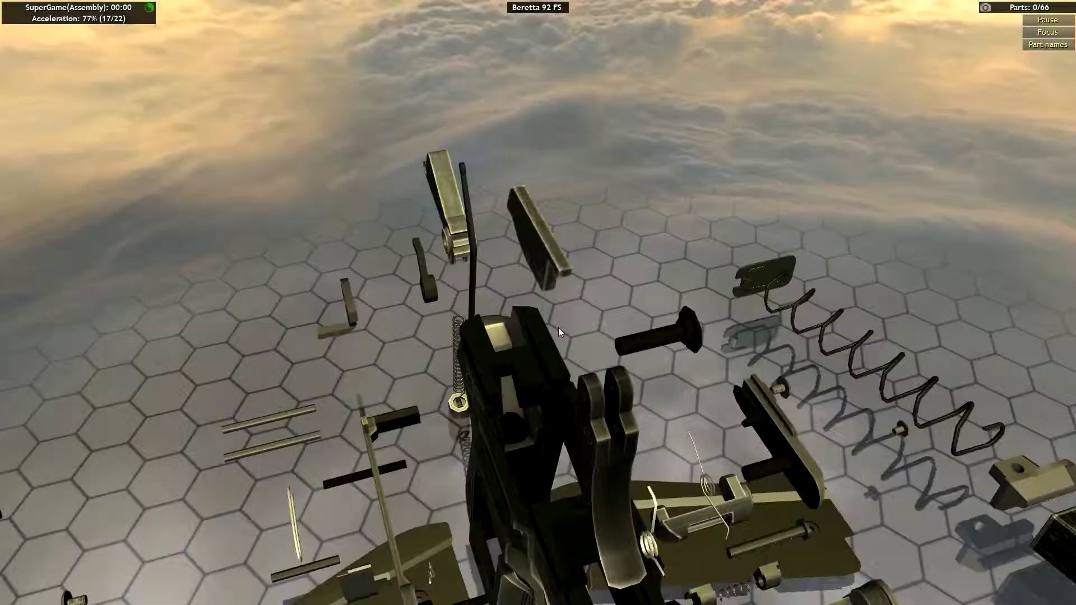
{"action": "left_click", "coordinate": [538, 238]}
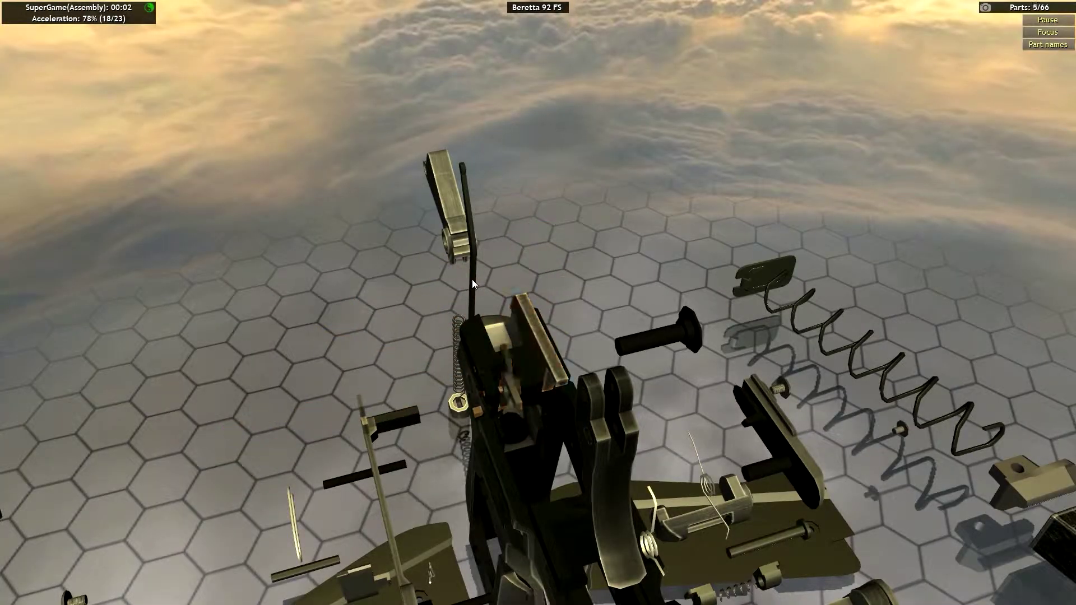
{"action": "left_click_drag", "start_coordinate": [471, 279], "coordinate": [406, 438]}
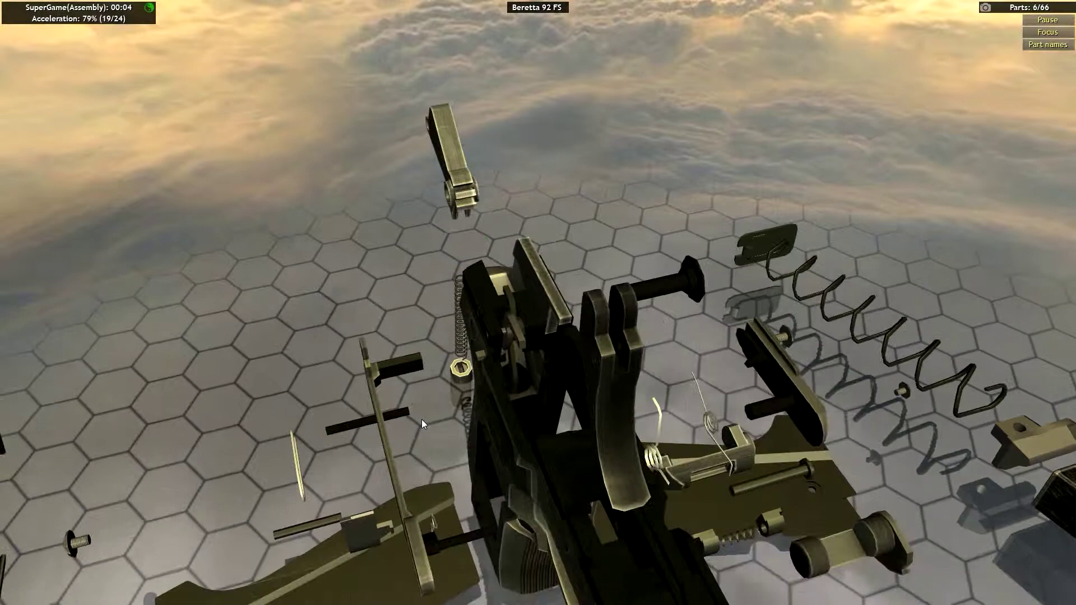
{"action": "left_click", "coordinate": [364, 450]}
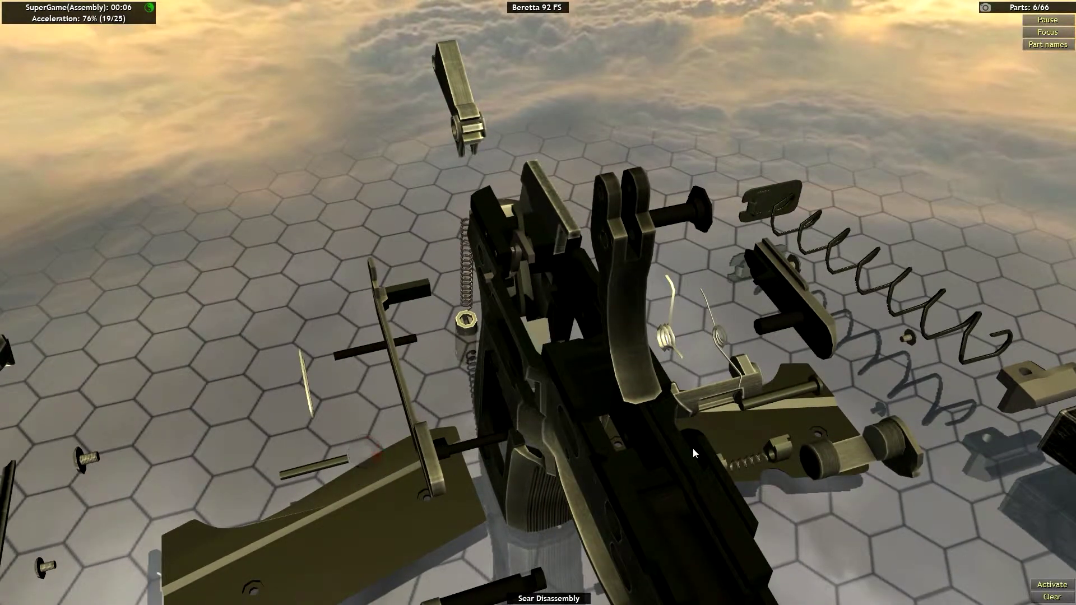
{"action": "mouse_move", "coordinate": [693, 448]}
{"action": "left_mouse_down"}
{"action": "mouse_move", "coordinate": [591, 418]}
{"action": "mouse_move", "coordinate": [548, 355]}
{"action": "left_mouse_up"}
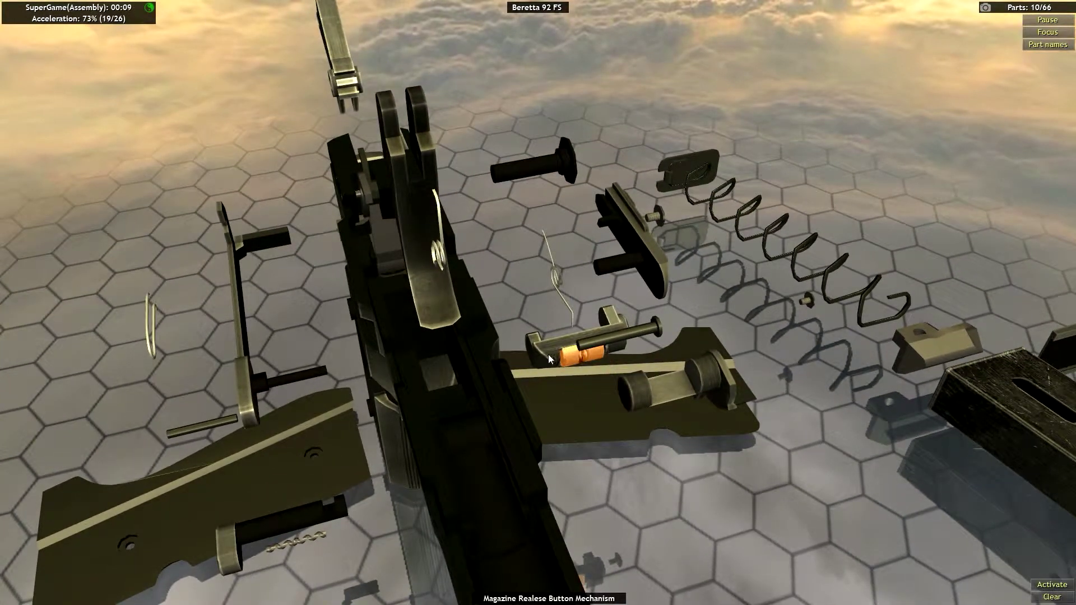
{"action": "left_click", "coordinate": [548, 354]}
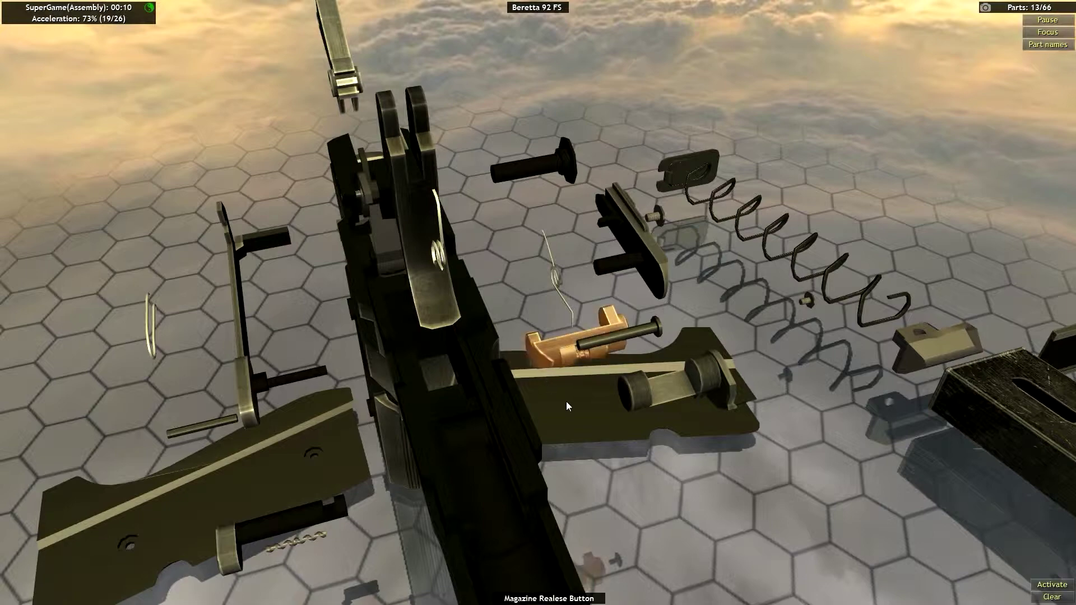
Step: Fit the trigger springs, trigger and hammer parts, latch release button and disassembling latch, reaching 25/66
{"action": "left_click", "coordinate": [689, 162]}
{"action": "mouse_move", "coordinate": [681, 181]}
{"action": "left_mouse_down"}
{"action": "mouse_move", "coordinate": [635, 370]}
{"action": "mouse_move", "coordinate": [541, 403]}
{"action": "mouse_move", "coordinate": [555, 397]}
{"action": "left_mouse_up"}
{"action": "left_click", "coordinate": [594, 197]}
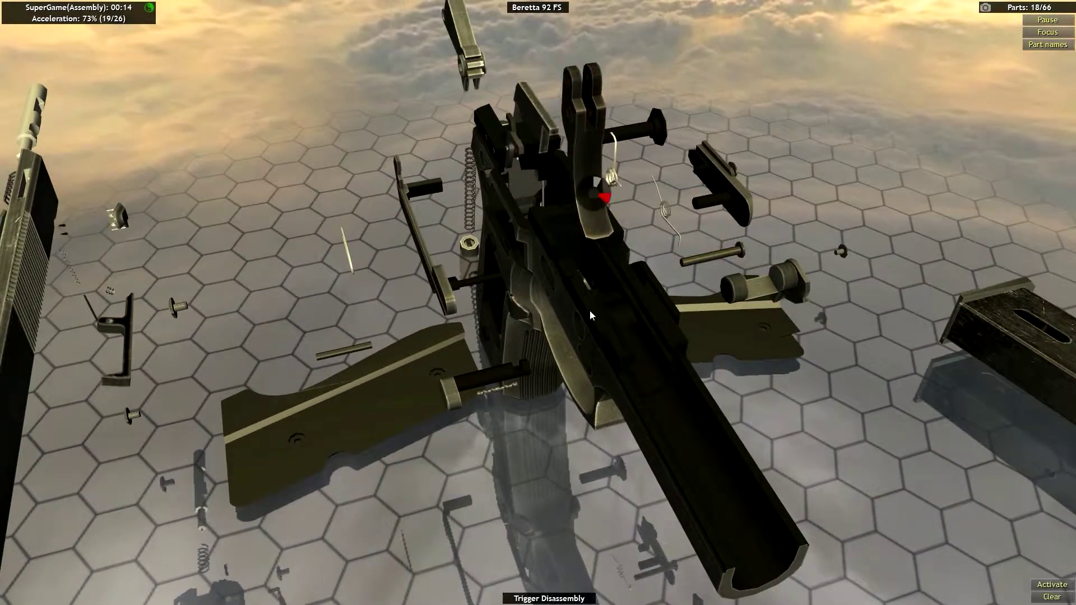
{"action": "left_click_drag", "start_coordinate": [589, 310], "coordinate": [546, 309]}
{"action": "left_click", "coordinate": [503, 431]}
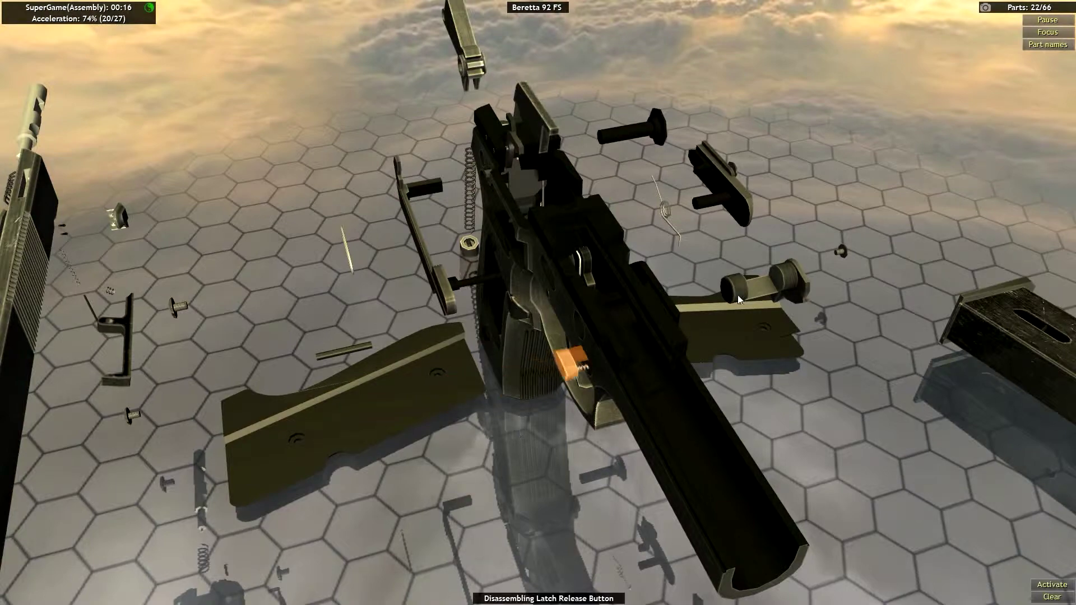
{"action": "left_click", "coordinate": [760, 285]}
{"action": "left_click", "coordinate": [760, 284]}
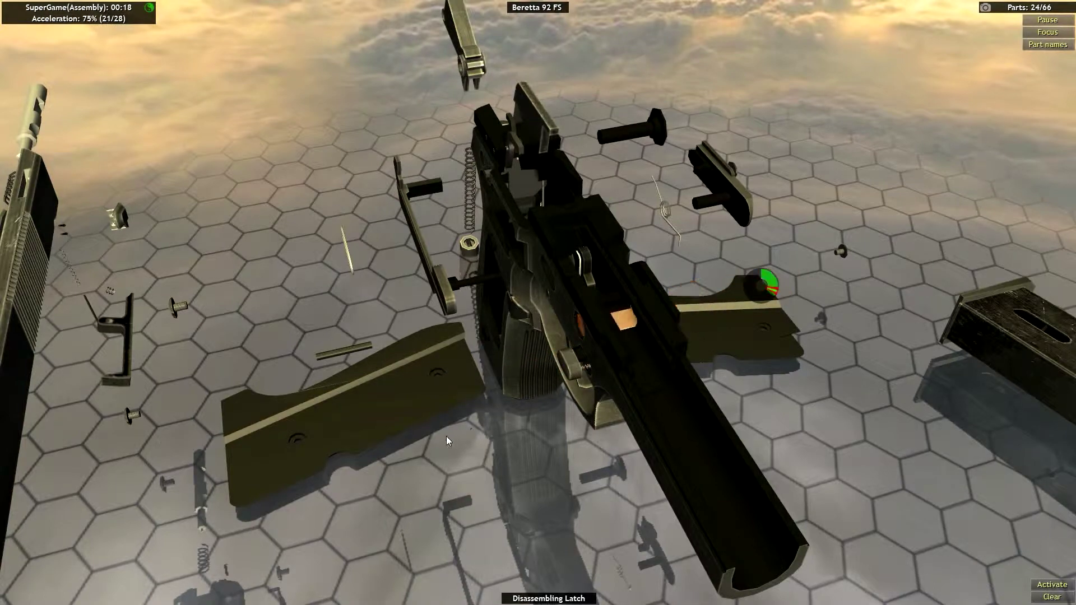
{"action": "mouse_move", "coordinate": [555, 395]}
{"action": "left_mouse_down"}
{"action": "mouse_move", "coordinate": [817, 314]}
{"action": "mouse_move", "coordinate": [397, 336]}
{"action": "left_mouse_up"}
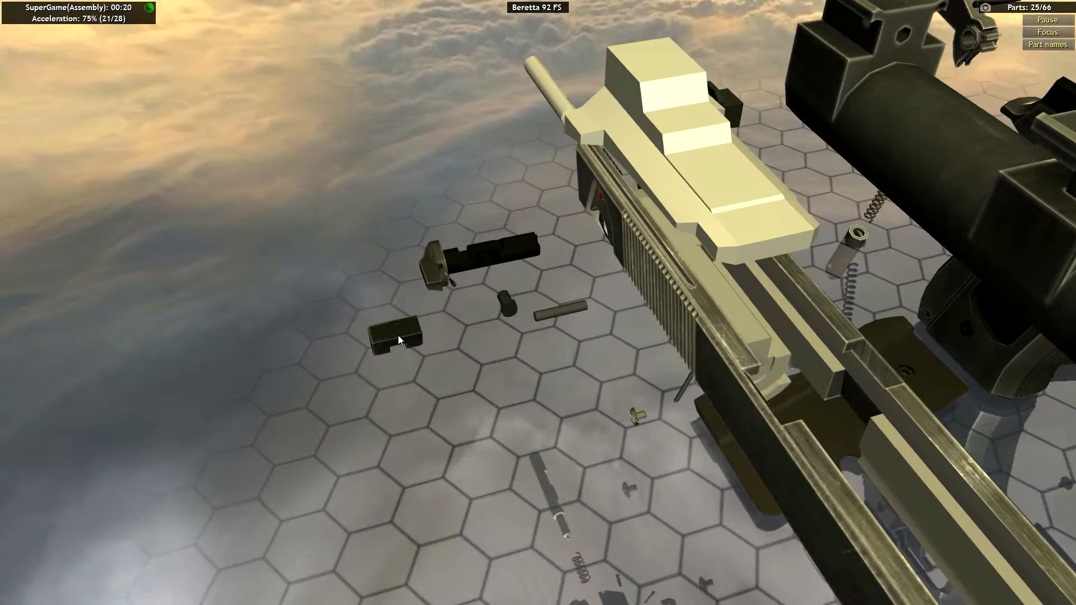
Step: Fit the rear sight, firing pin and safety back into the slide
{"action": "left_click", "coordinate": [430, 327]}
{"action": "left_click_drag", "start_coordinate": [491, 373], "coordinate": [558, 334]}
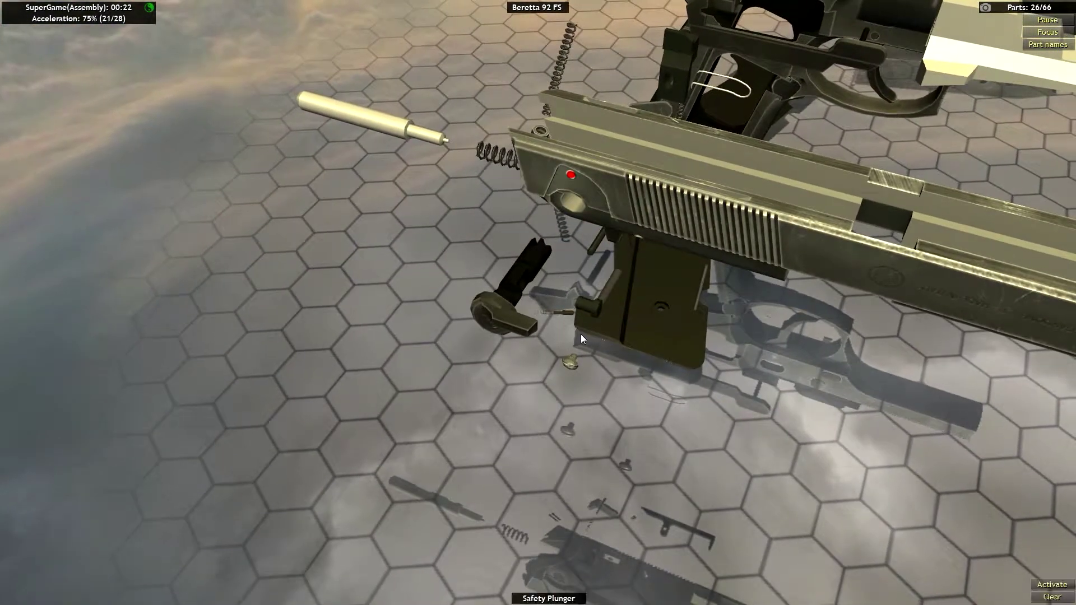
{"action": "left_click", "coordinate": [589, 312]}
{"action": "mouse_move", "coordinate": [463, 343]}
{"action": "left_mouse_down"}
{"action": "mouse_move", "coordinate": [692, 342]}
{"action": "mouse_move", "coordinate": [524, 262]}
{"action": "mouse_move", "coordinate": [575, 257]}
{"action": "mouse_move", "coordinate": [482, 269]}
{"action": "left_mouse_up"}
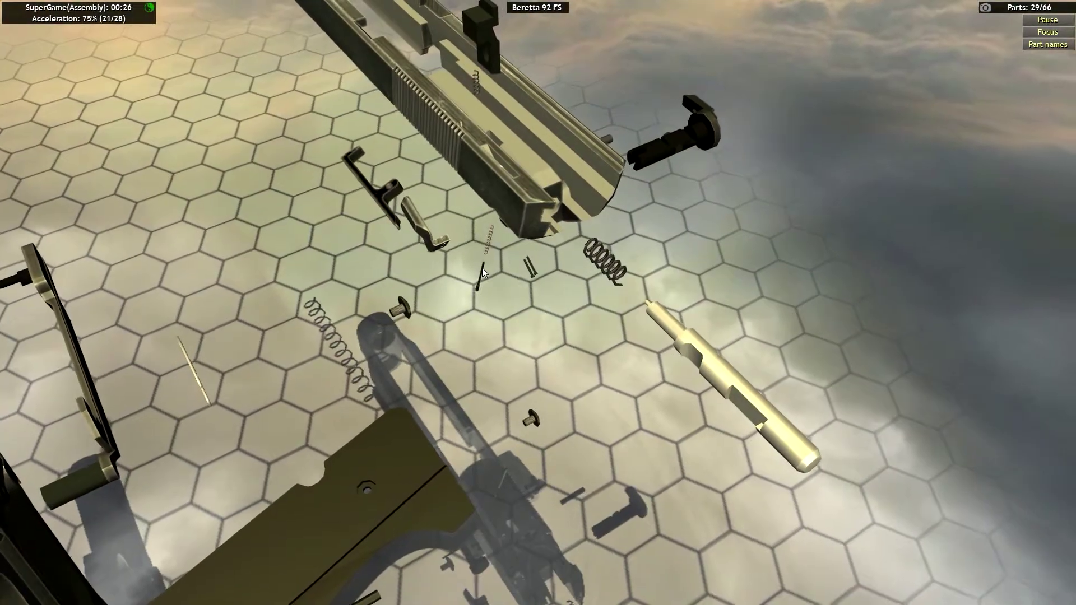
{"action": "left_click", "coordinate": [686, 340]}
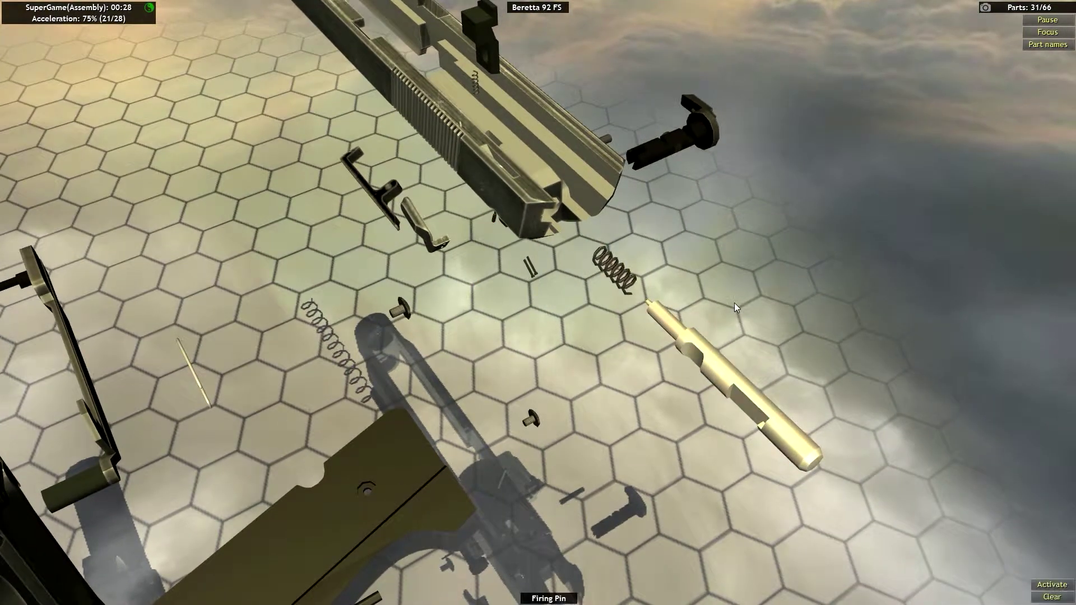
{"action": "left_click", "coordinate": [747, 278]}
{"action": "left_click_drag", "start_coordinate": [748, 279], "coordinate": [640, 339]}
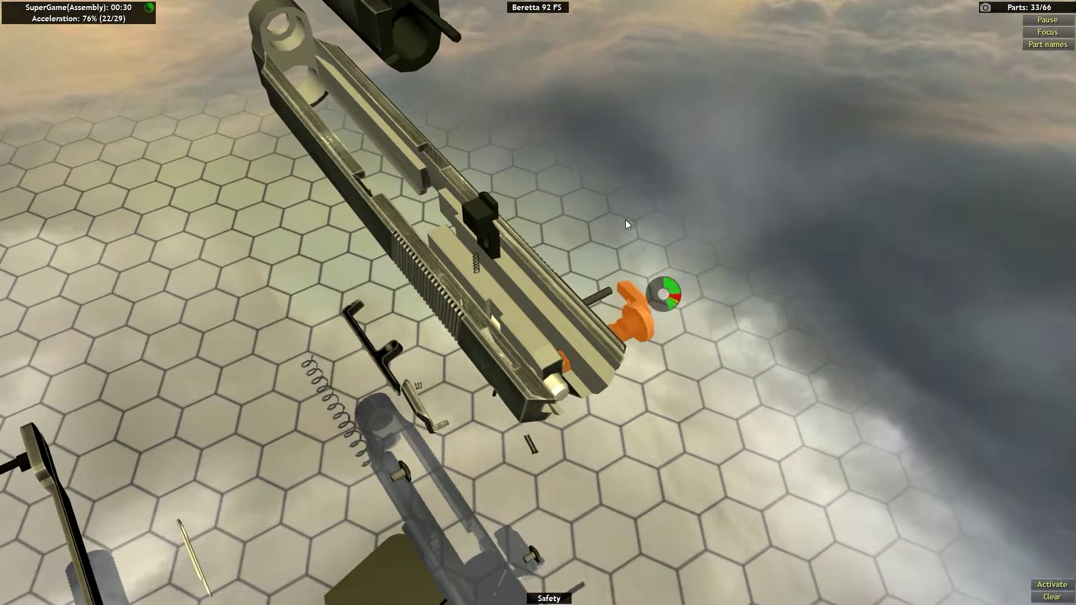
{"action": "left_click", "coordinate": [635, 311]}
Step: Refit the recoil spring, locking block and barrel, then insert the spring into the slide
{"action": "left_click_drag", "start_coordinate": [689, 382], "coordinate": [320, 95]}
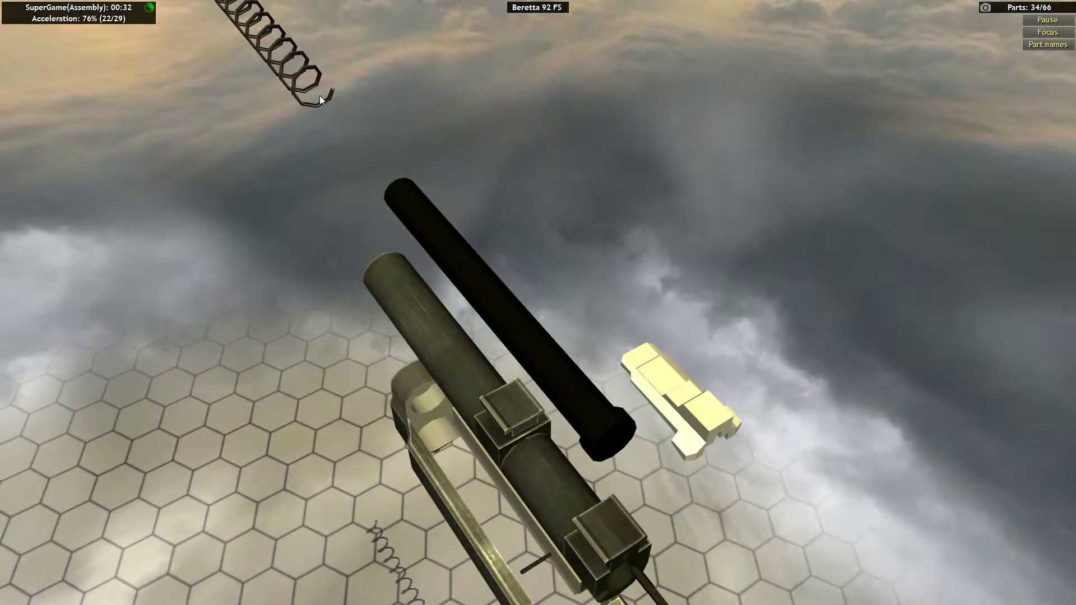
{"action": "left_click", "coordinate": [319, 95]}
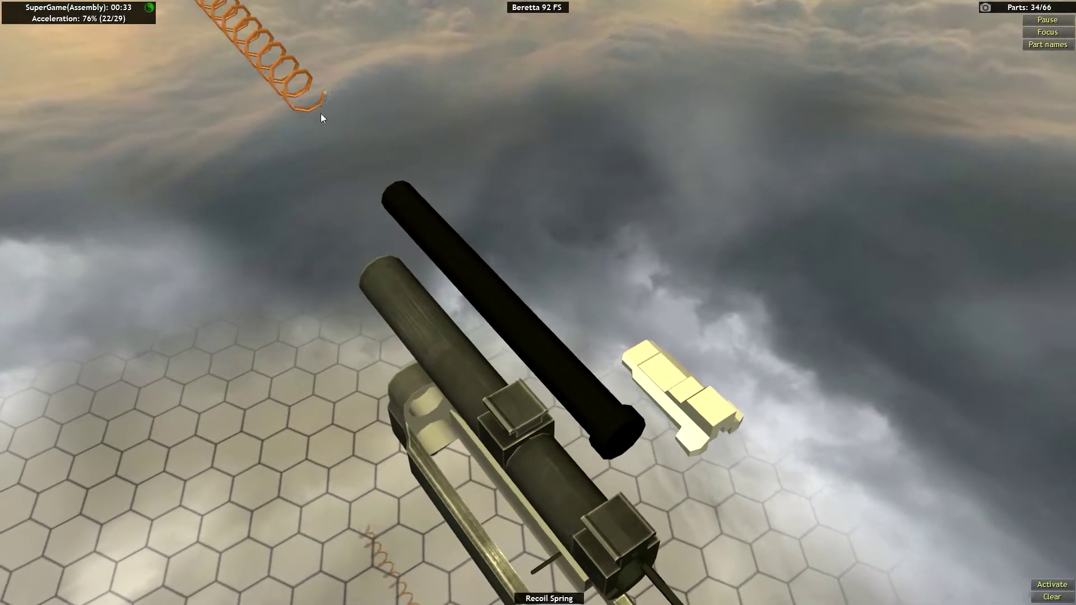
{"action": "left_click", "coordinate": [721, 433]}
{"action": "left_click", "coordinate": [679, 272]}
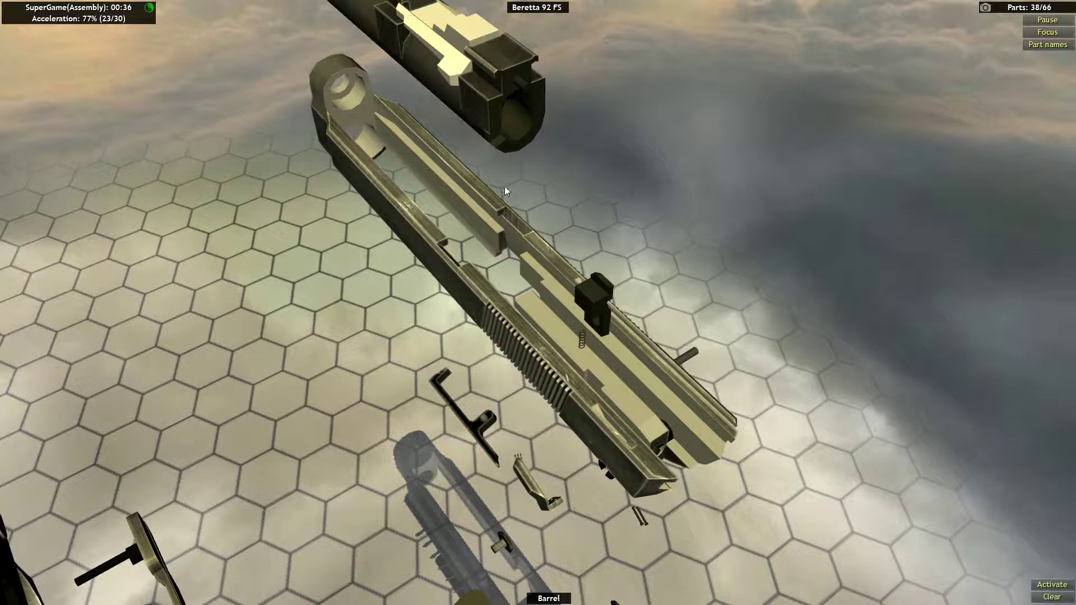
{"action": "left_click", "coordinate": [515, 225]}
{"action": "left_click_drag", "start_coordinate": [539, 178], "coordinate": [524, 306]}
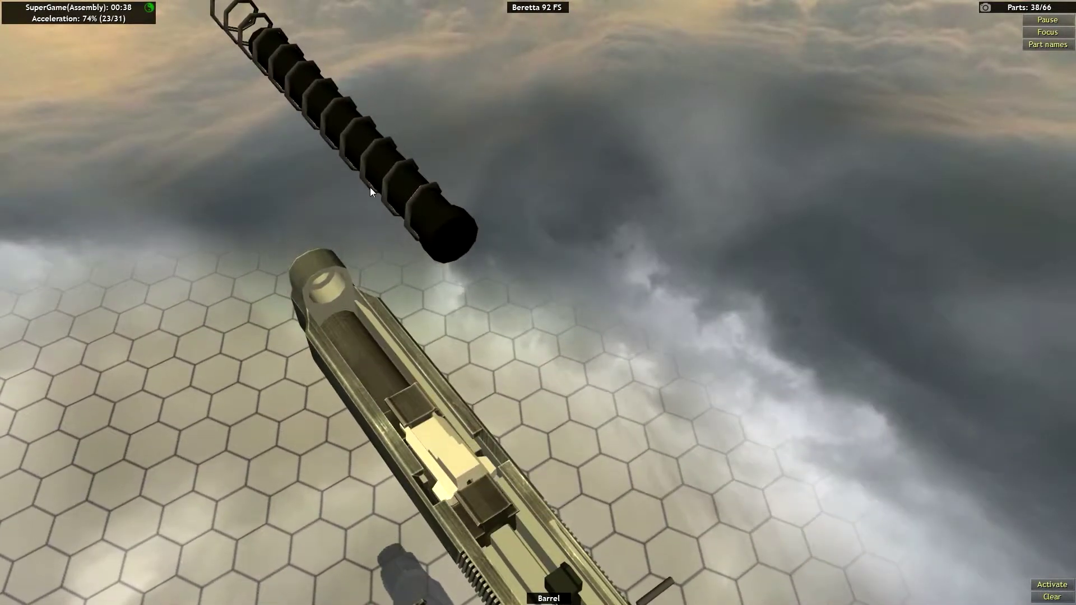
{"action": "left_click", "coordinate": [444, 246]}
{"action": "mouse_move", "coordinate": [438, 235]}
{"action": "left_mouse_down"}
{"action": "mouse_move", "coordinate": [509, 390]}
{"action": "mouse_move", "coordinate": [474, 307]}
{"action": "left_mouse_up"}
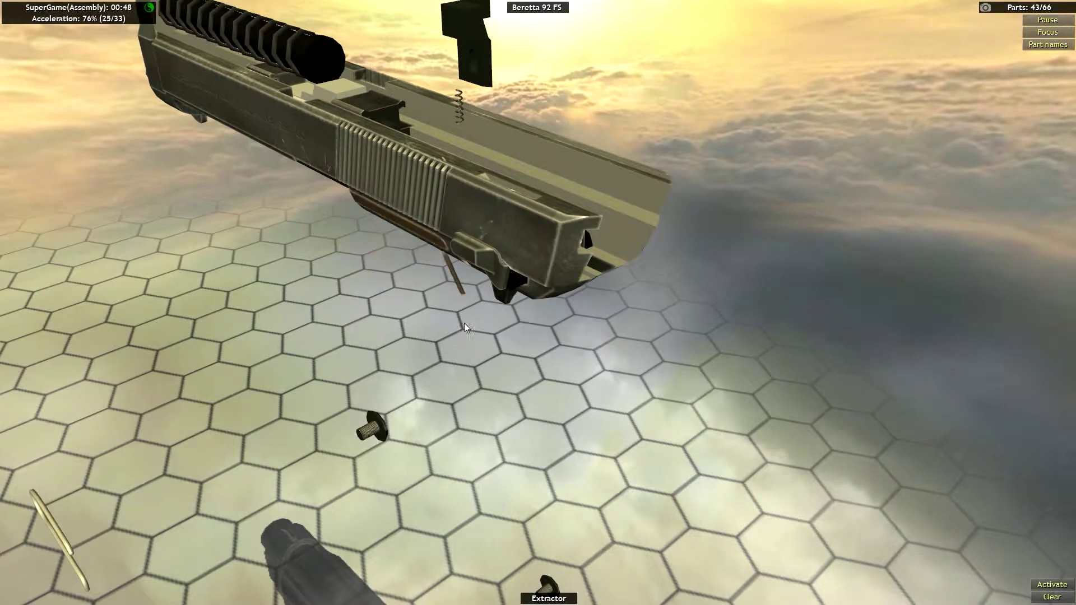
{"action": "left_click_drag", "start_coordinate": [448, 340], "coordinate": [417, 265]}
Step: Install the firing pin catch, the trigger bar with its spring, and the slide catch
{"action": "left_click", "coordinate": [430, 262]}
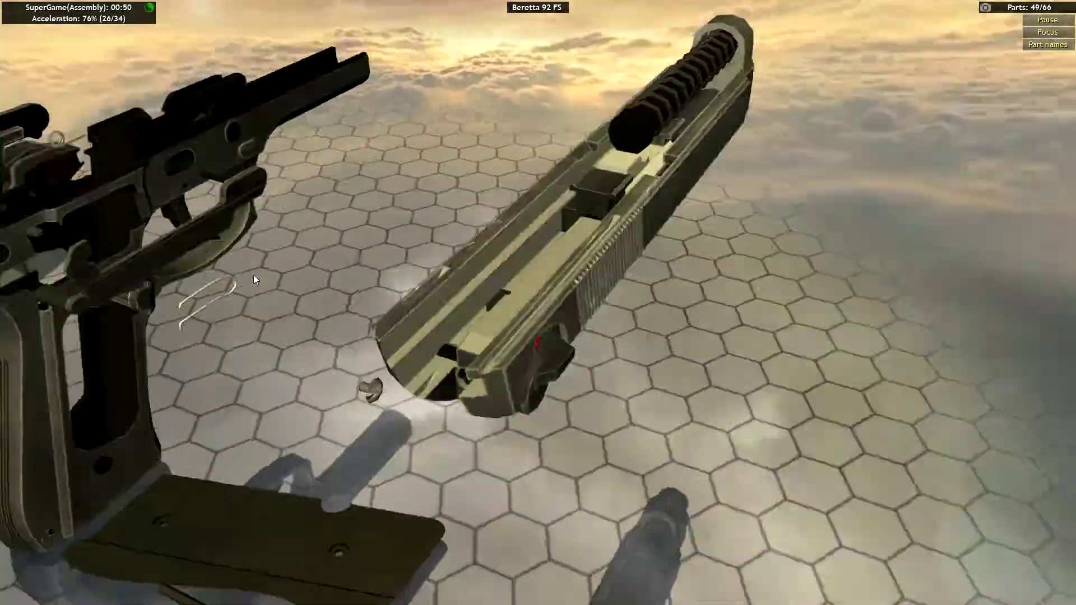
{"action": "left_click_drag", "start_coordinate": [253, 276], "coordinate": [471, 287]}
{"action": "left_click", "coordinate": [470, 287]}
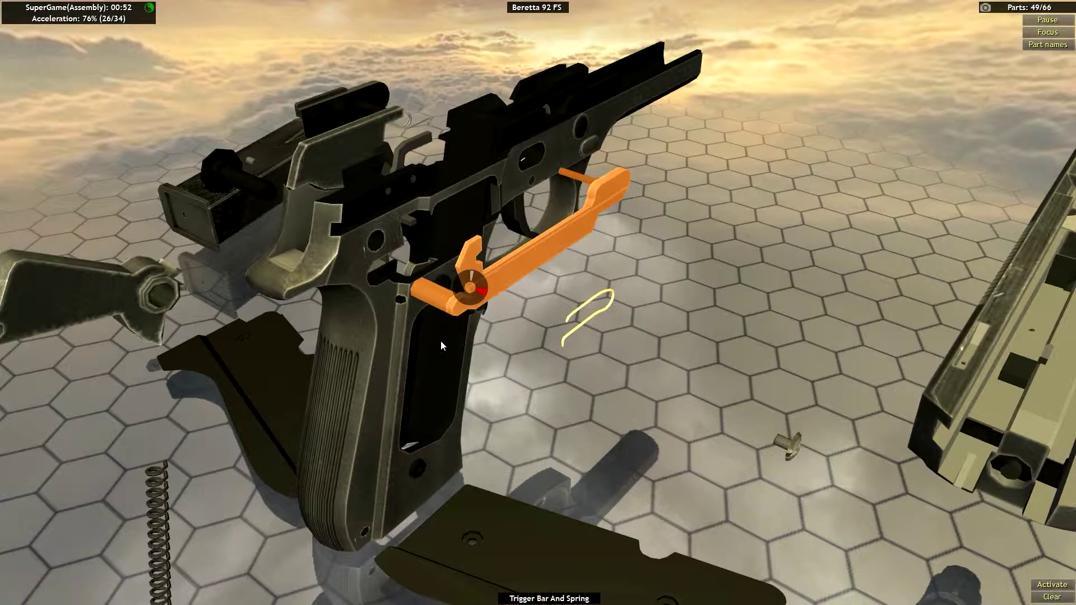
{"action": "left_click", "coordinate": [441, 340]}
{"action": "mouse_move", "coordinate": [507, 362]}
{"action": "left_mouse_down"}
{"action": "mouse_move", "coordinate": [444, 319]}
{"action": "mouse_move", "coordinate": [468, 320]}
{"action": "left_mouse_up"}
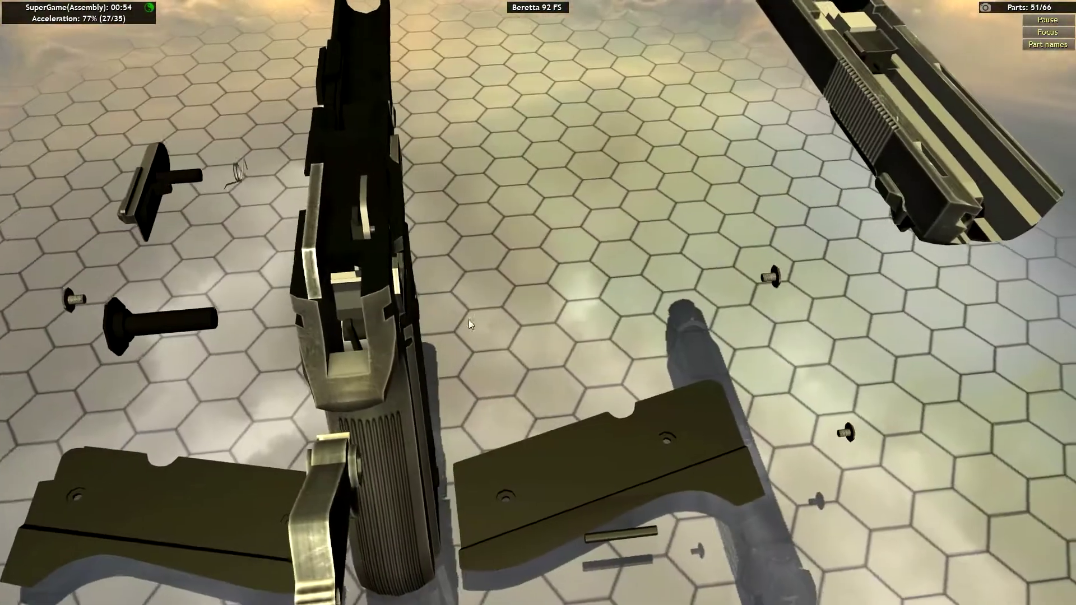
{"action": "left_click", "coordinate": [148, 194]}
{"action": "left_click", "coordinate": [211, 286]}
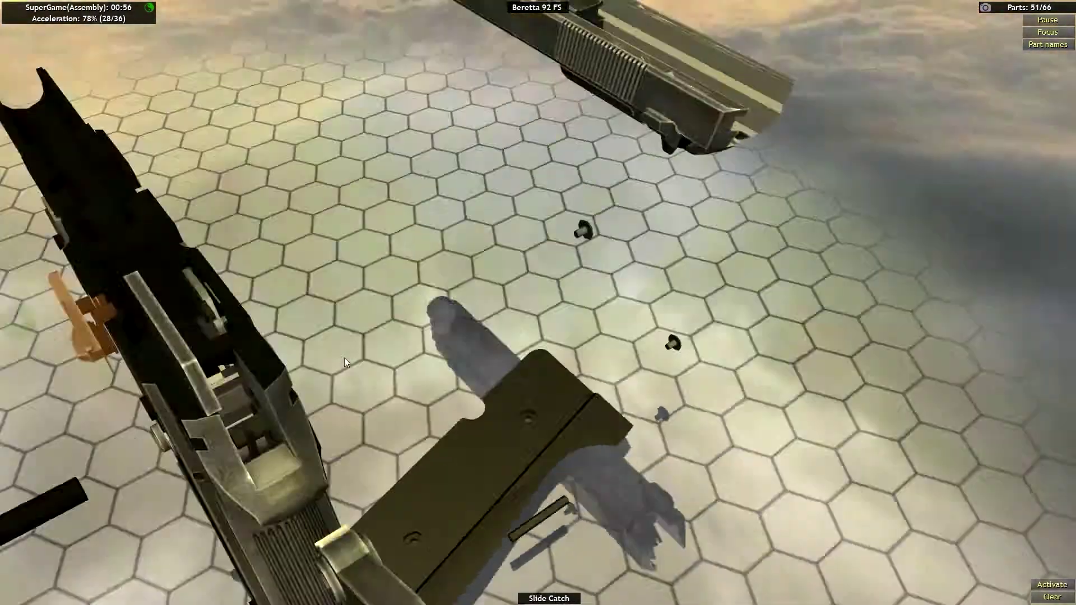
Step: Fit the hammer, hammer pin and mainspring assembly into the frame
{"action": "left_click_drag", "start_coordinate": [344, 357], "coordinate": [388, 283]}
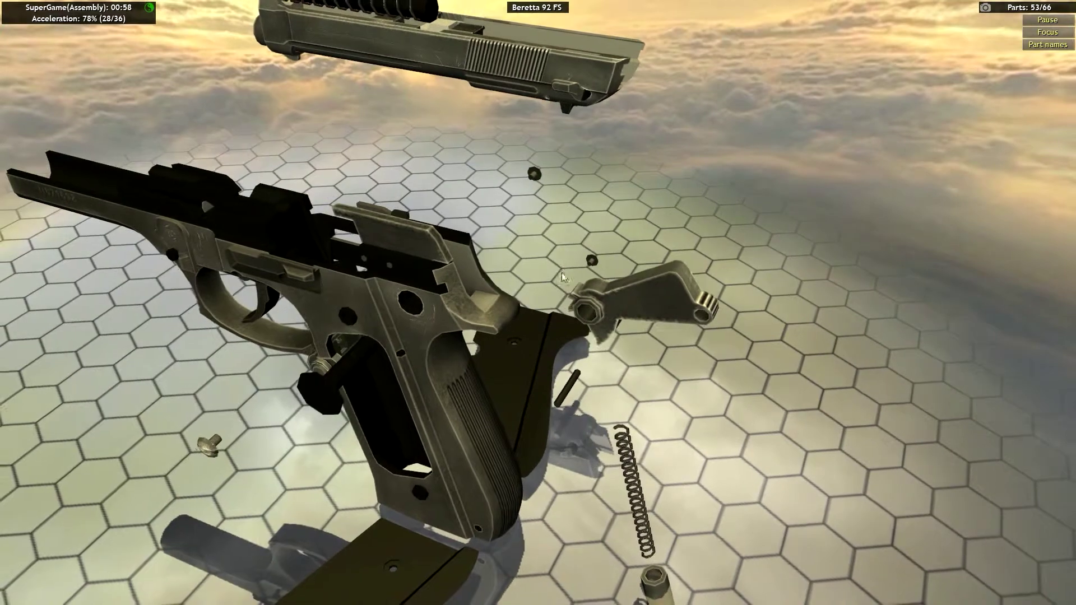
{"action": "left_click", "coordinate": [635, 290]}
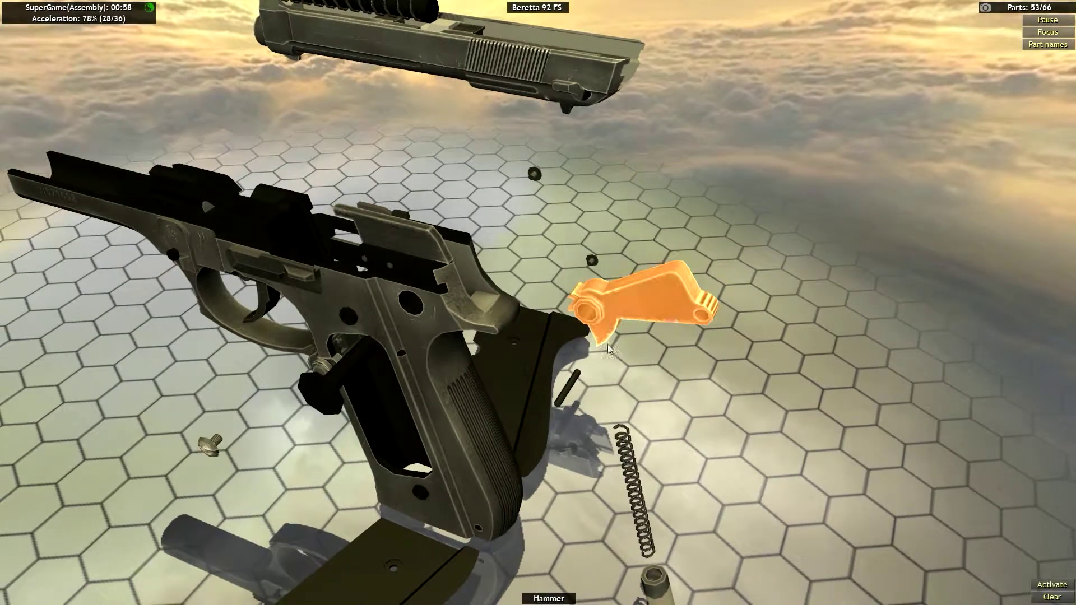
{"action": "left_click", "coordinate": [618, 290]}
{"action": "left_click_drag", "start_coordinate": [599, 430], "coordinate": [343, 356]}
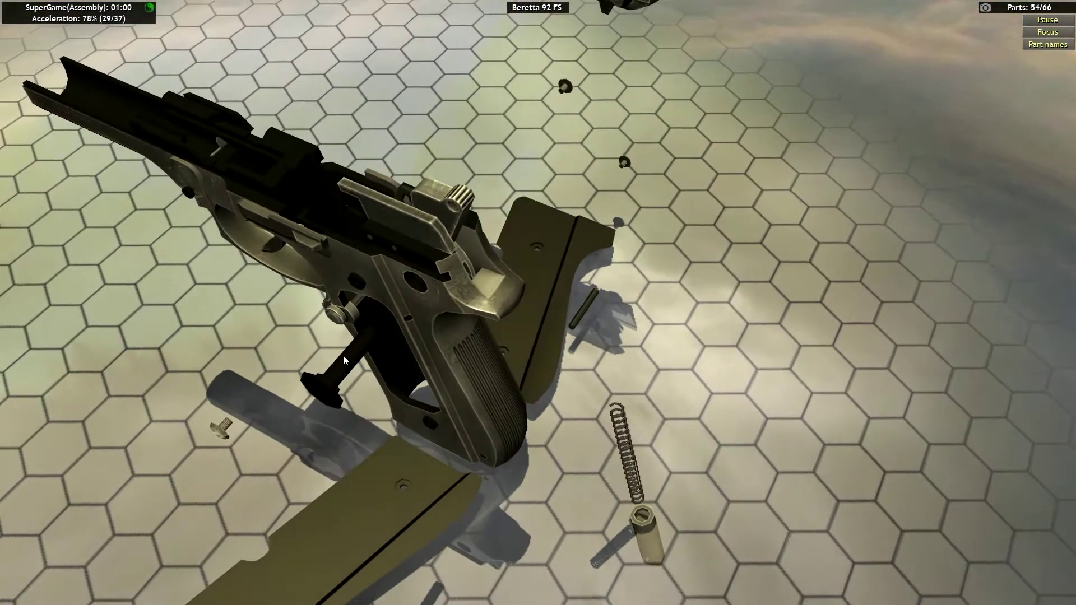
{"action": "left_click", "coordinate": [350, 393]}
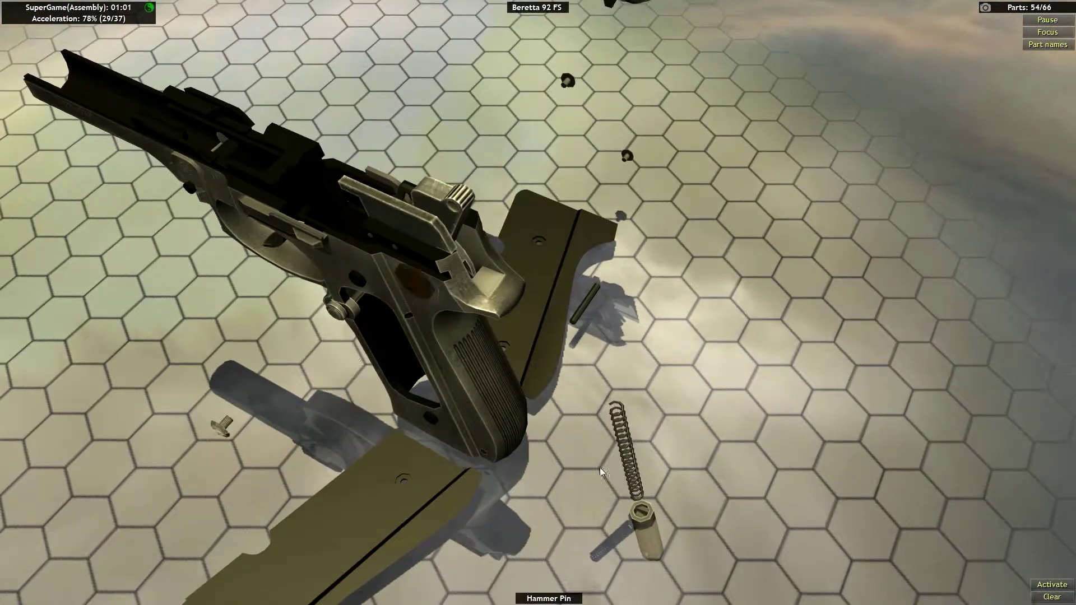
{"action": "left_click", "coordinate": [643, 464]}
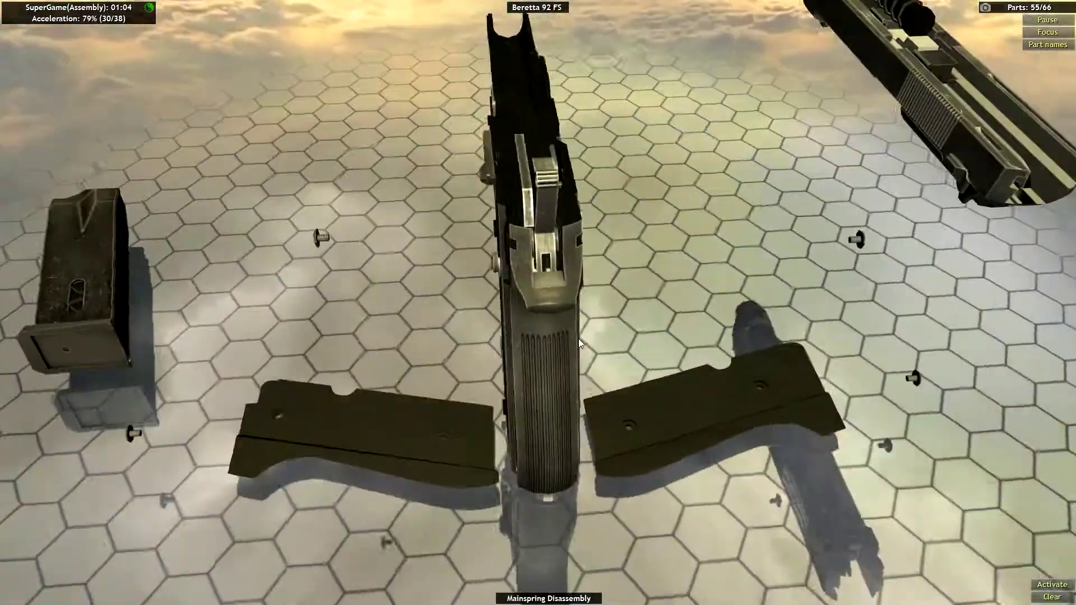
Step: Attach the right and left grip panels and fasten all four grip screws
{"action": "left_click_drag", "start_coordinate": [578, 339], "coordinate": [713, 465]}
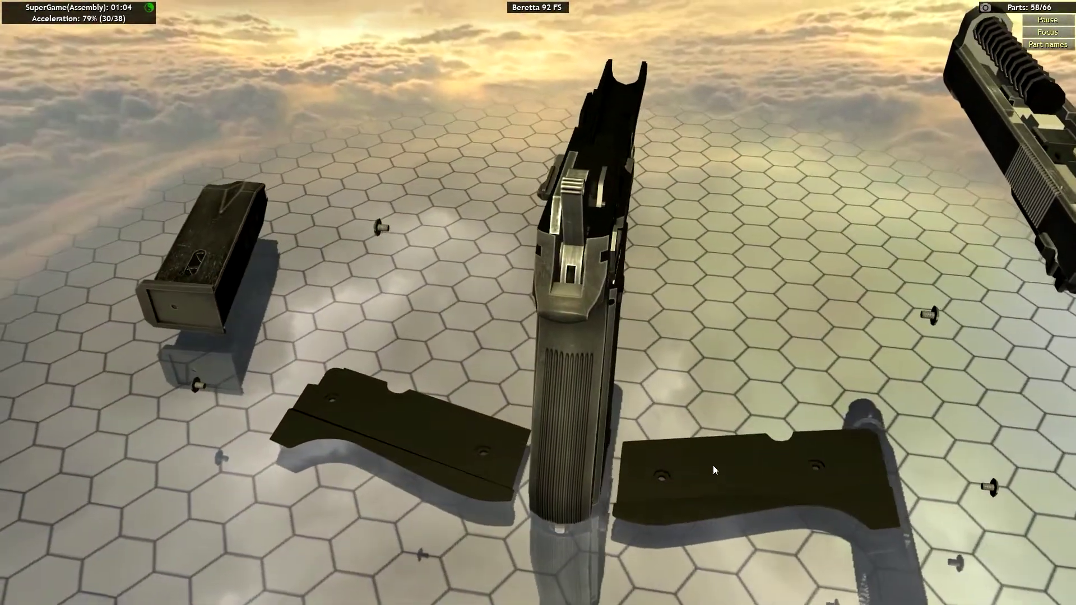
{"action": "left_click", "coordinate": [716, 474]}
{"action": "left_click", "coordinate": [405, 410]}
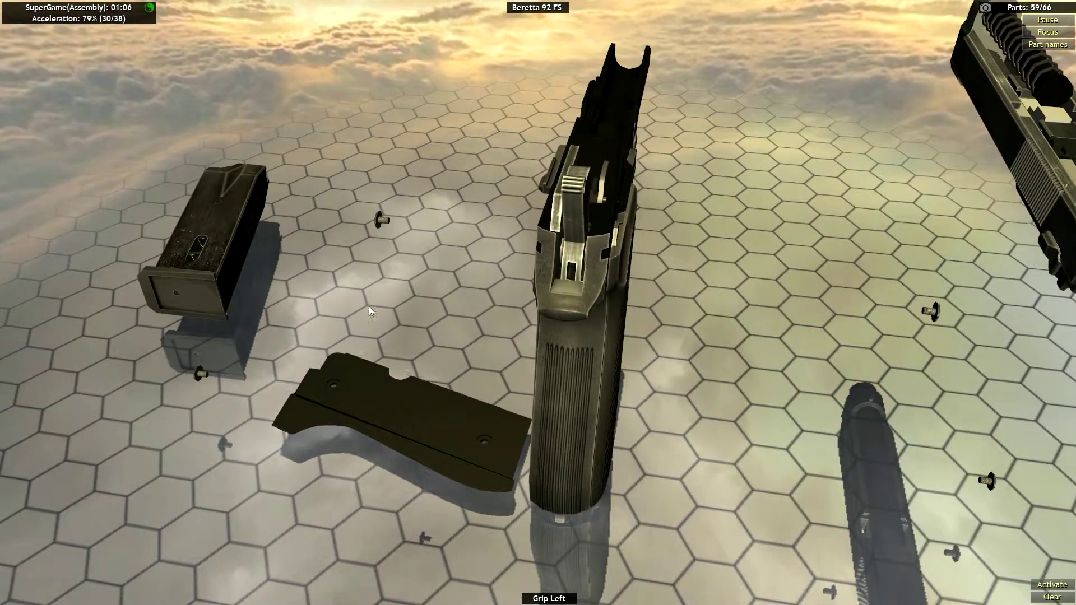
{"action": "left_click", "coordinate": [376, 216]}
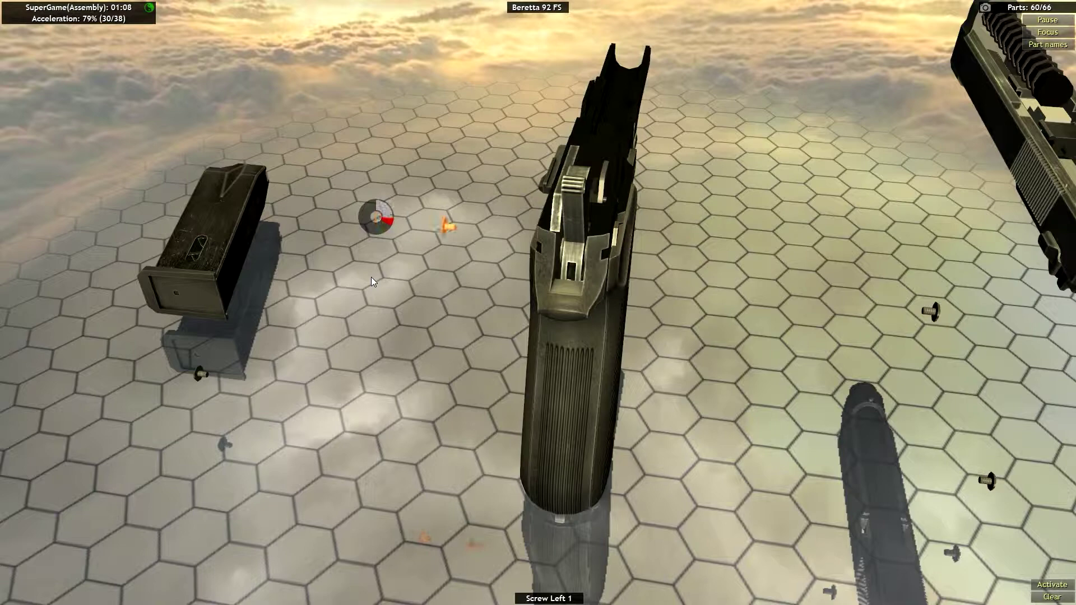
{"action": "left_click", "coordinate": [312, 403]}
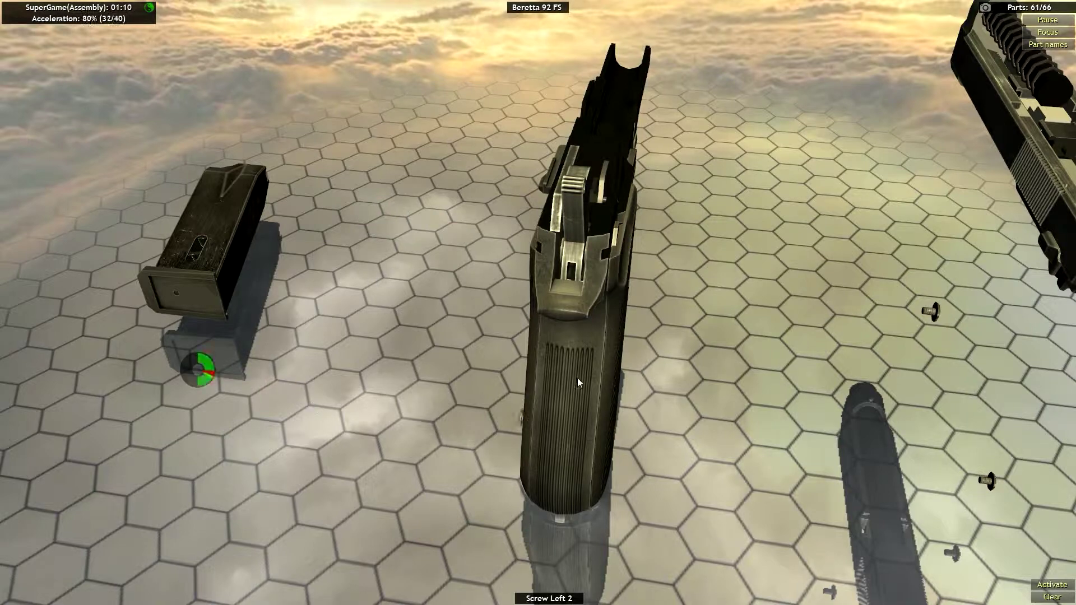
{"action": "left_click", "coordinate": [430, 215]}
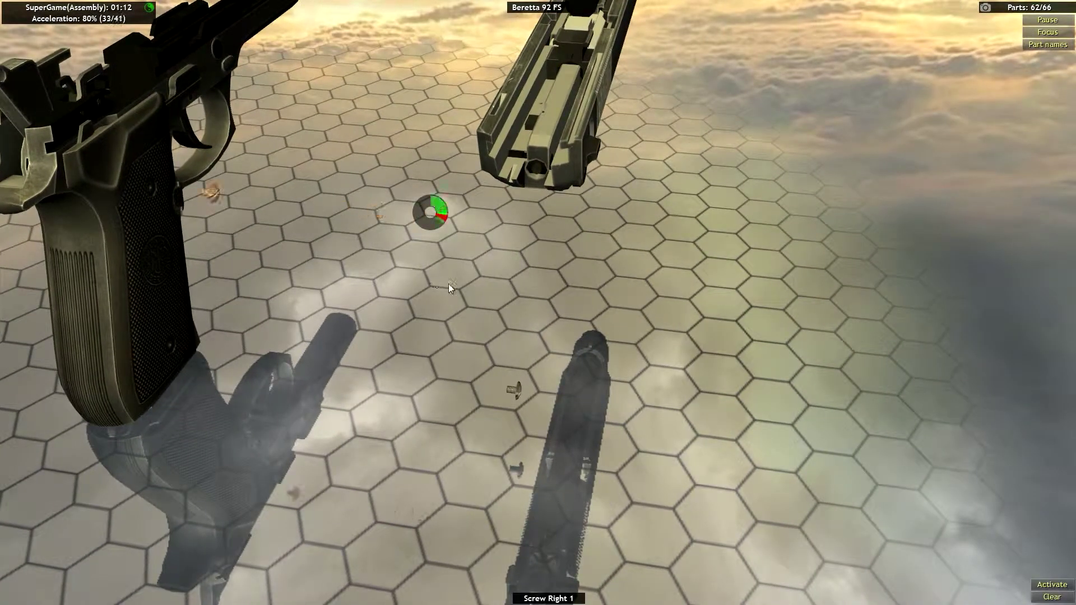
{"action": "left_click", "coordinate": [513, 400]}
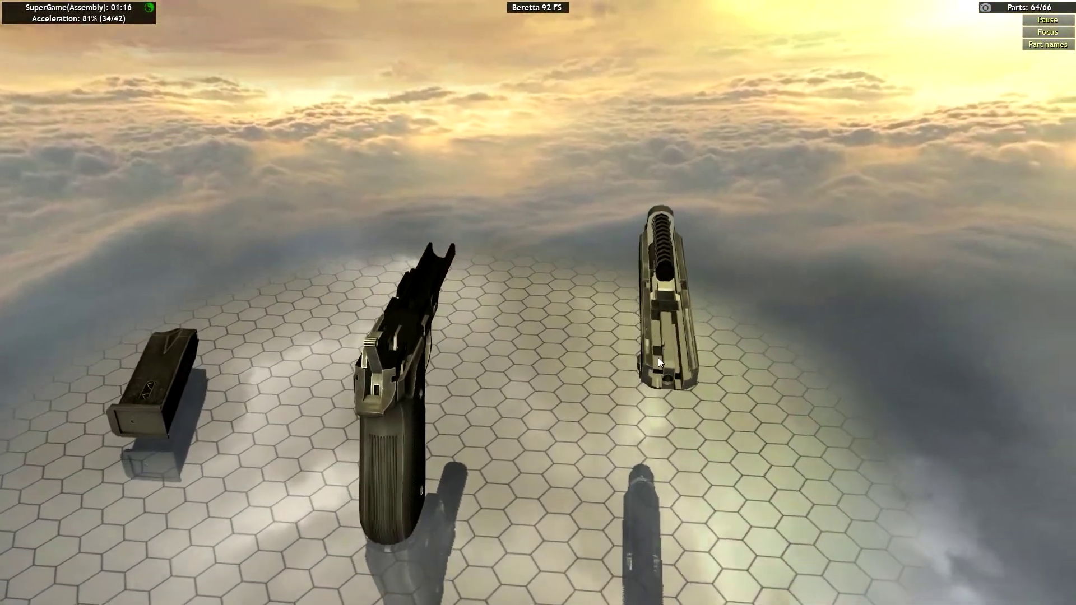
Step: Mount the slide and insert the magazine, completing the pistol at 66/66
{"action": "left_click", "coordinate": [656, 330]}
{"action": "left_click", "coordinate": [568, 393]}
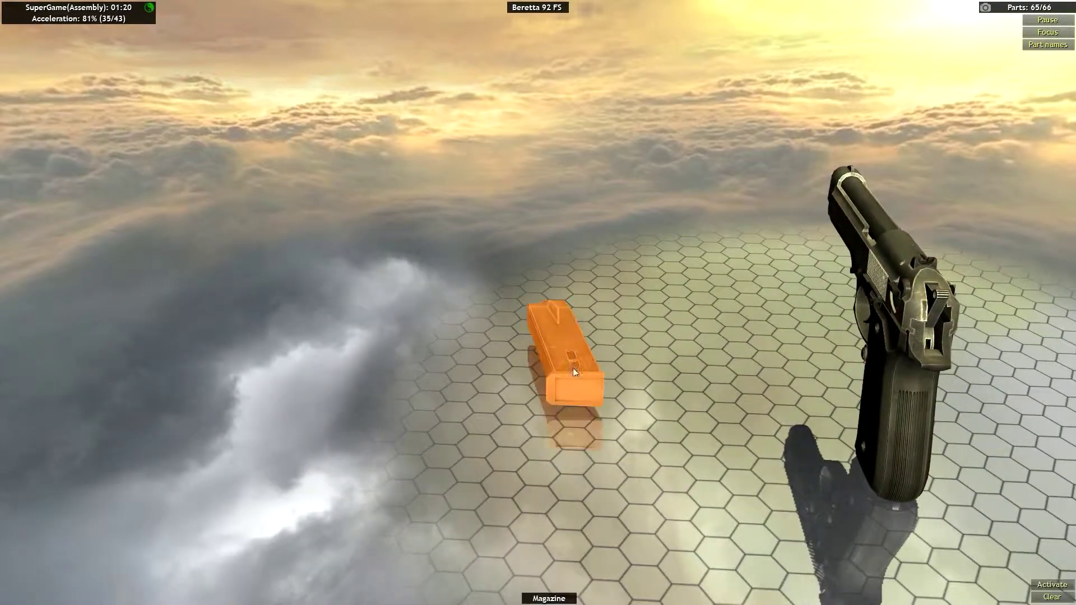
{"action": "left_click", "coordinate": [572, 367]}
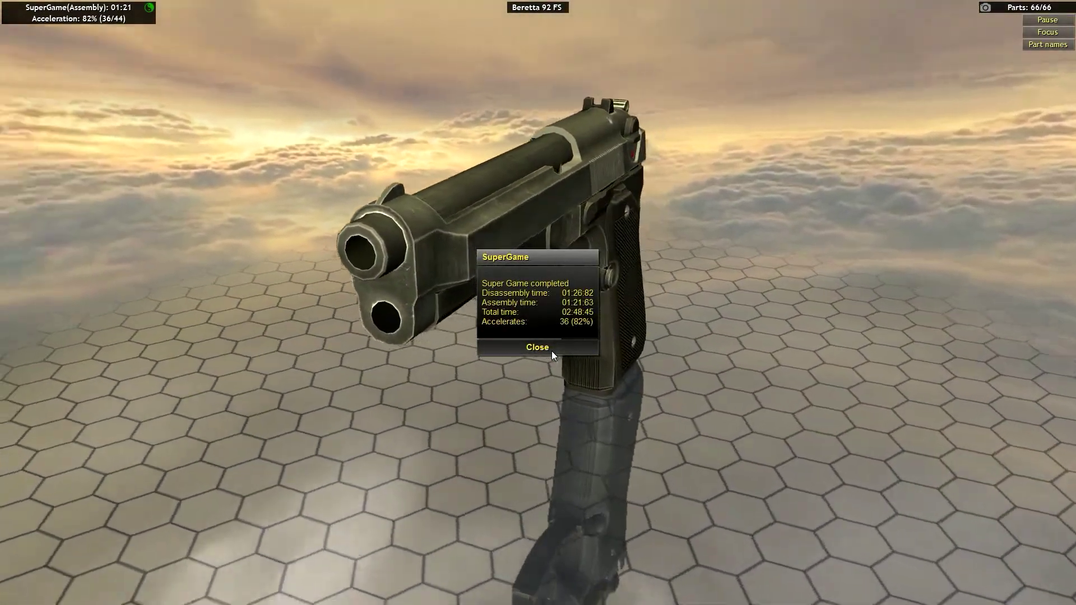
Step: Close the SuperGame completed dialog showing the 02:48.45 total time
{"action": "left_click", "coordinate": [552, 350]}
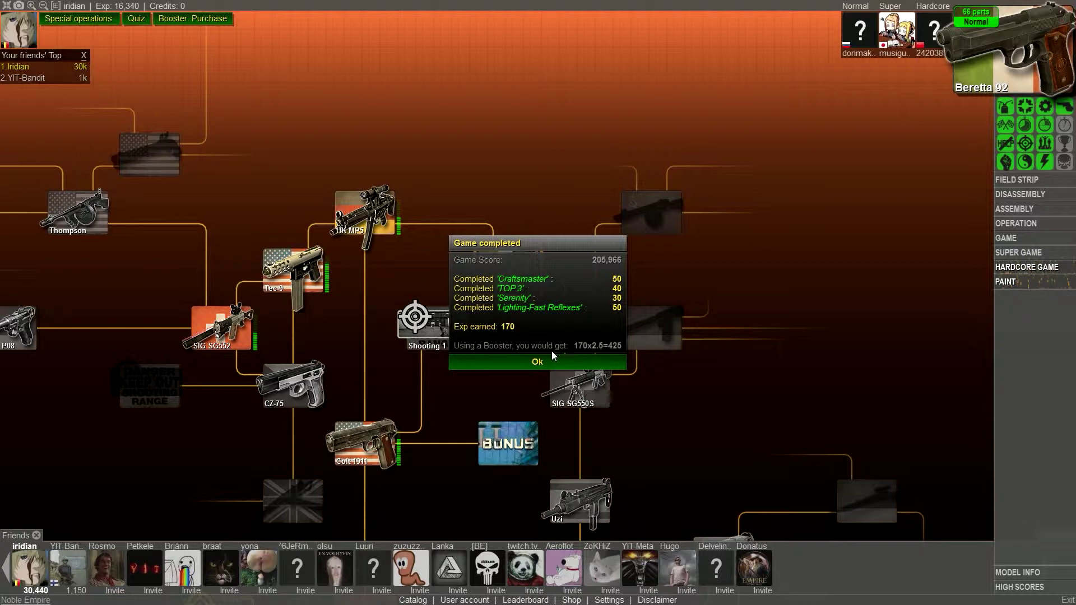
Step: Dismiss the Game completed summary and show the Beretta 92 FS Super high scores
{"action": "left_click", "coordinate": [548, 359]}
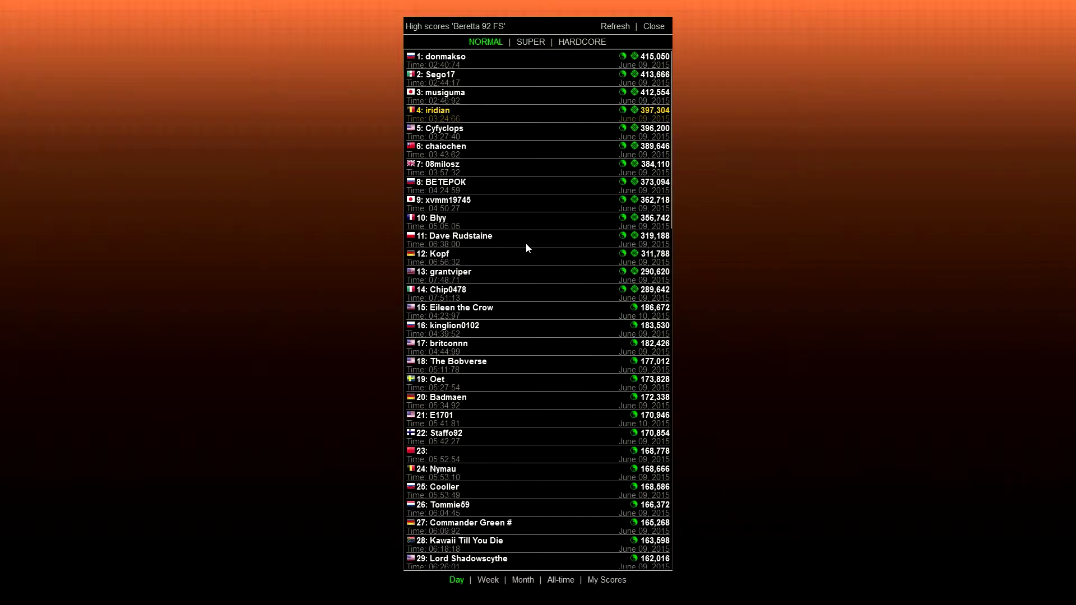
{"action": "left_click", "coordinate": [529, 42]}
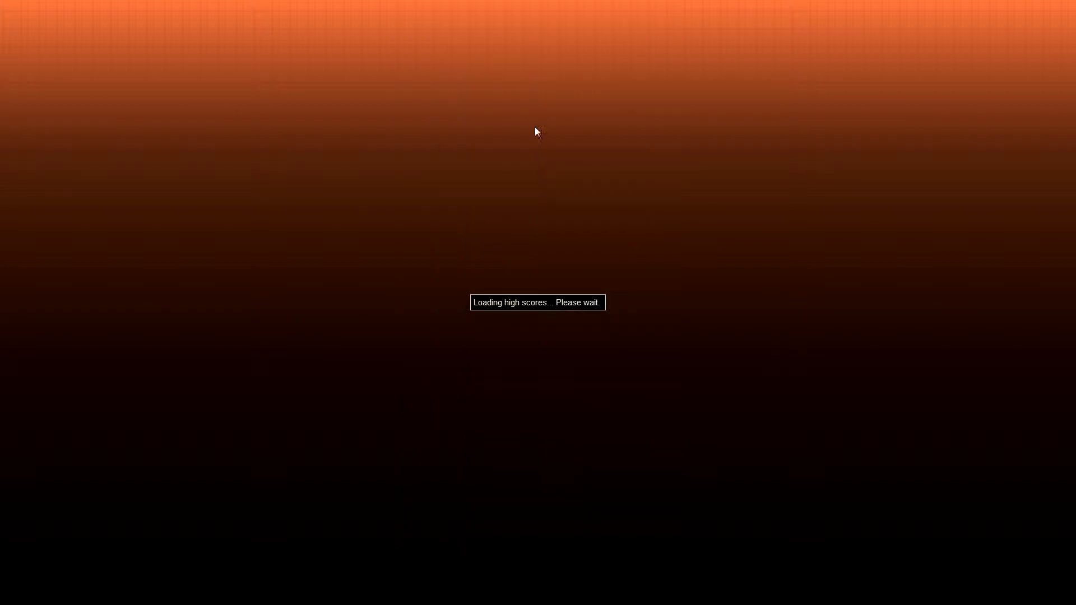